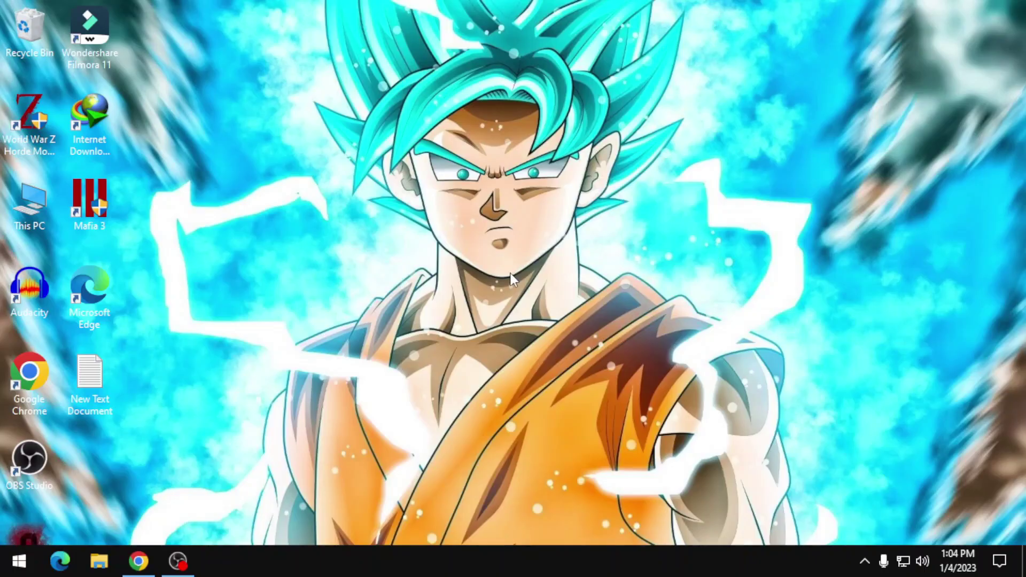
# Open the desktop personalization settings and check the Transparency effects option on the Colors page.
pyautogui.rightClick(373, 191)
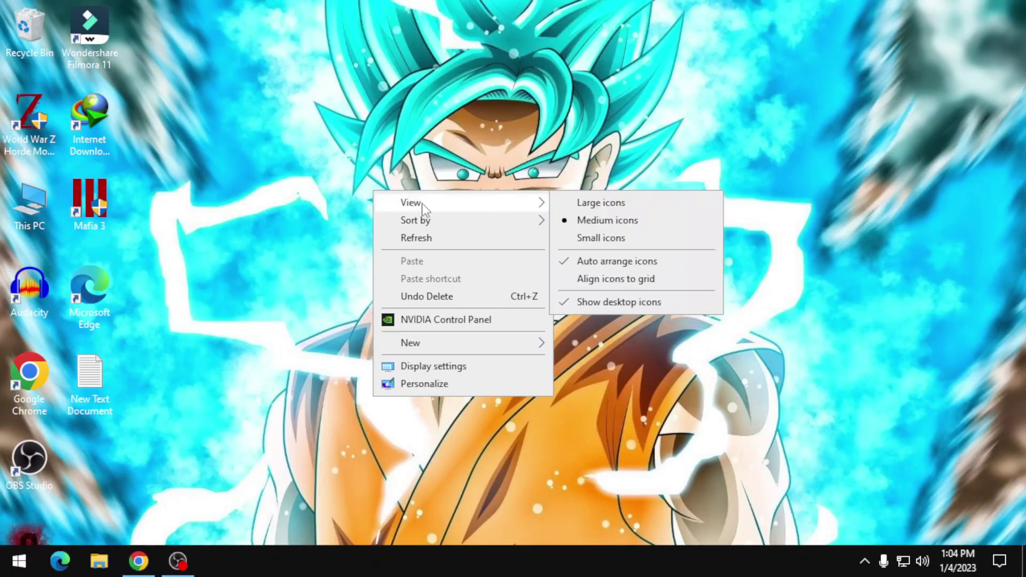
pyautogui.click(429, 236)
pyautogui.rightClick(429, 237)
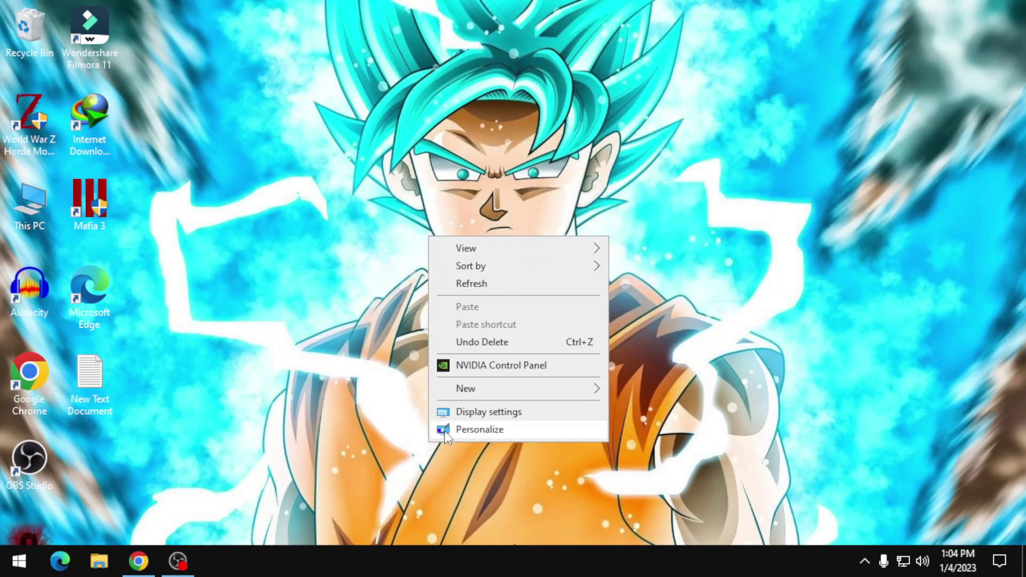
pyautogui.click(528, 428)
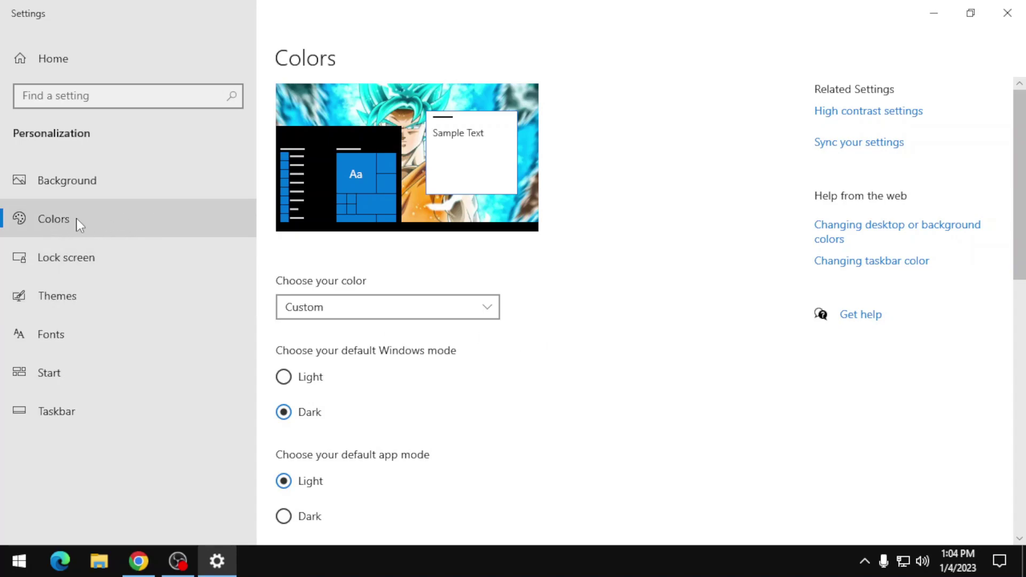
pyautogui.scroll(-3, 620, 288)
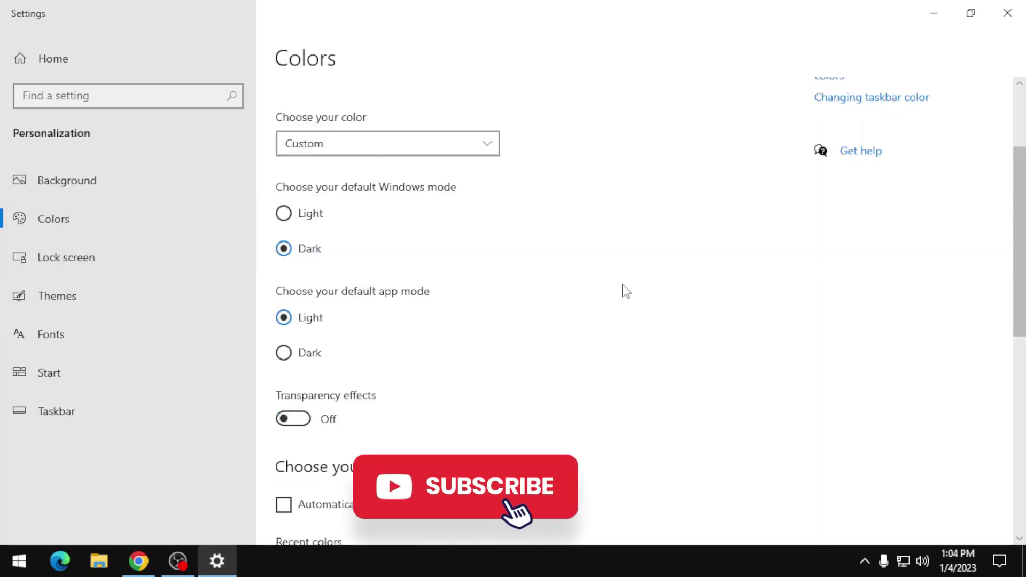
pyautogui.scroll(-3, 620, 291)
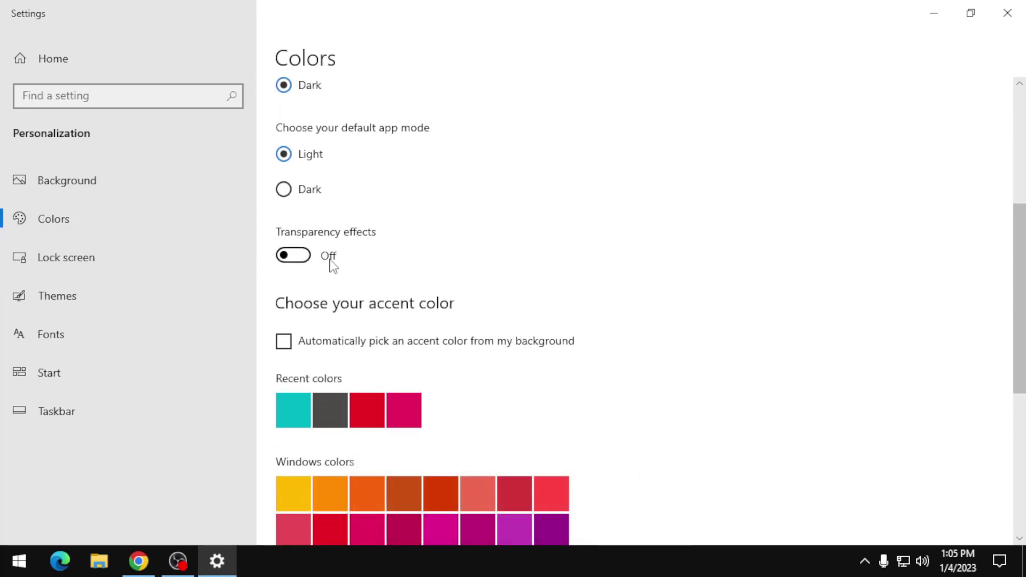
pyautogui.click(1006, 10)
# Refresh the desktop, and check for updates in the Windows Update settings.
pyautogui.rightClick(425, 115)
pyautogui.click(487, 172)
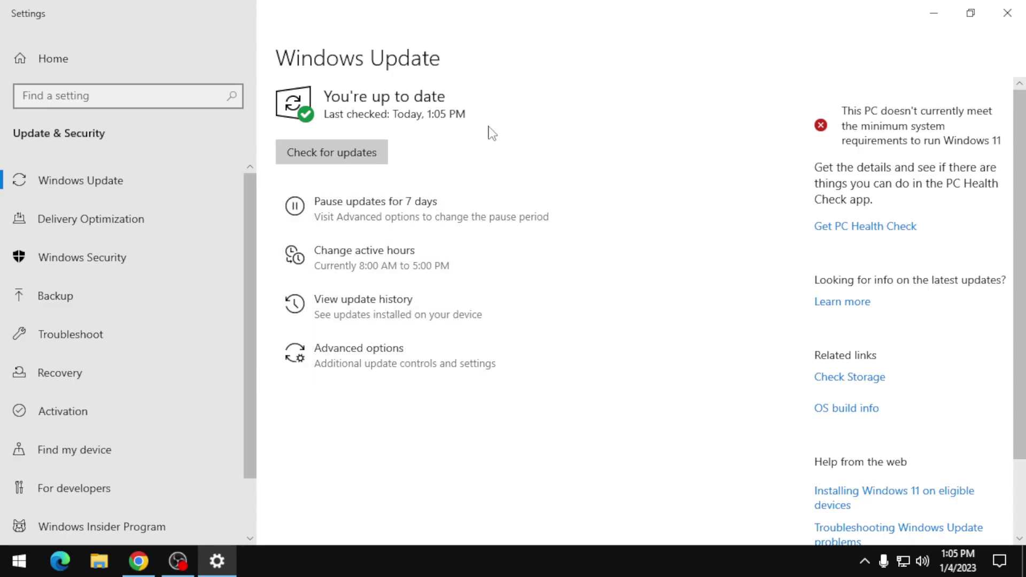
pyautogui.click(335, 155)
# Review the advanced options of Windows Update and run another check for updates.
pyautogui.click(380, 313)
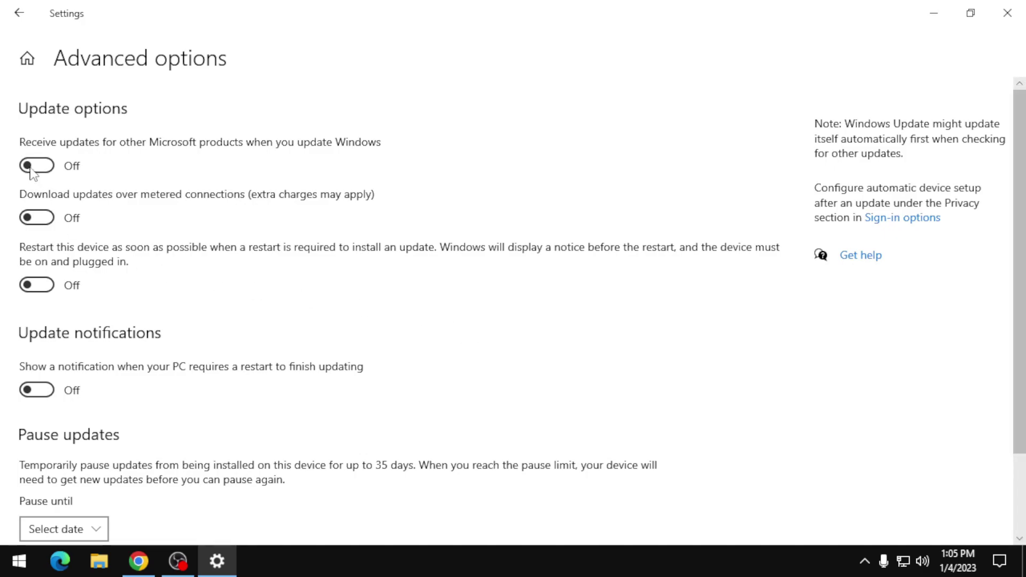
pyautogui.scroll(-2, 32, 355)
pyautogui.scroll(2, 78, 368)
pyautogui.click(30, 21)
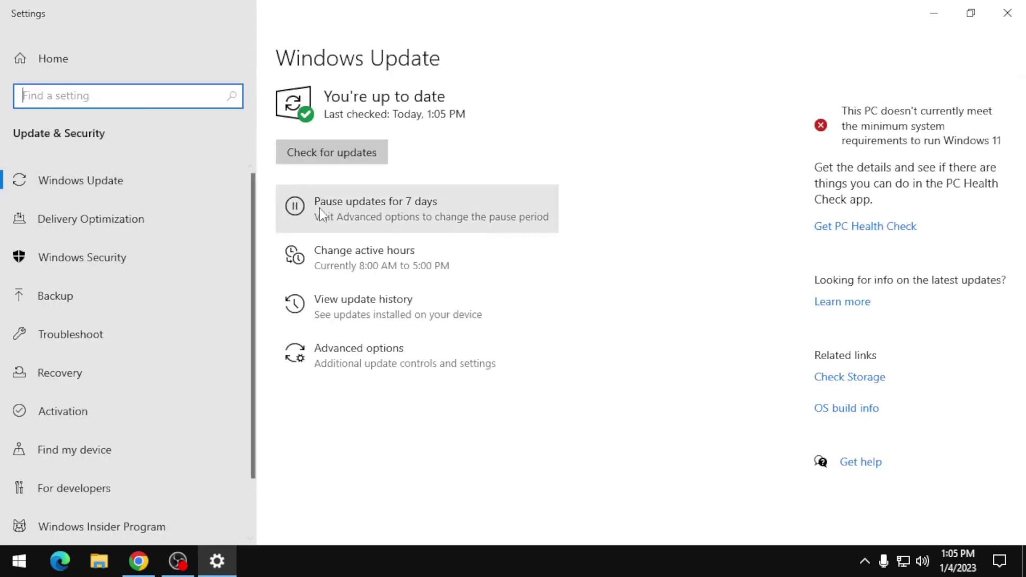
pyautogui.click(376, 160)
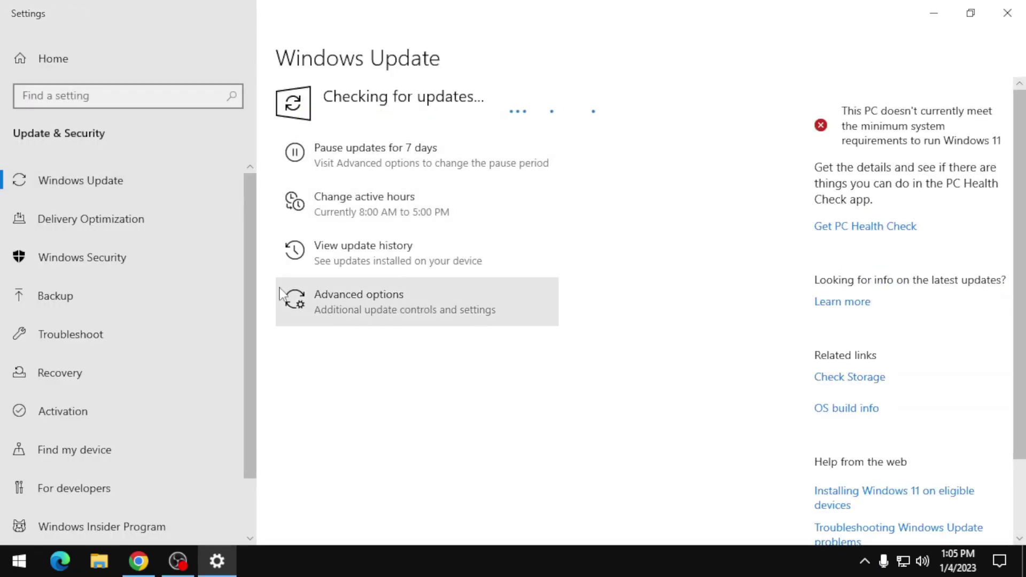
# Open the Delivery Optimization settings and check the option that allows downloads from other PCs.
pyautogui.click(174, 222)
pyautogui.scroll(-1, 456, 370)
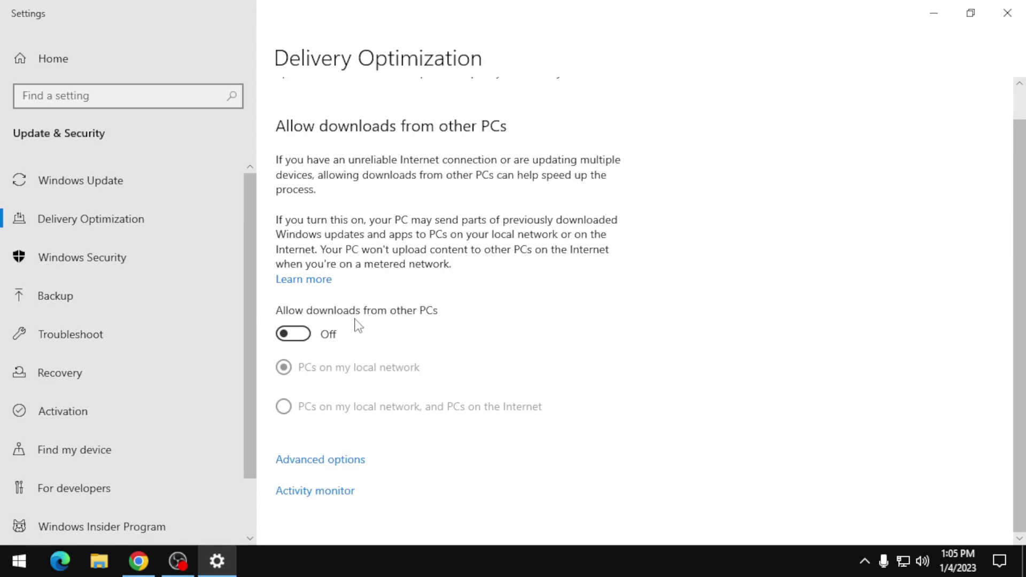
pyautogui.scroll(1, 345, 347)
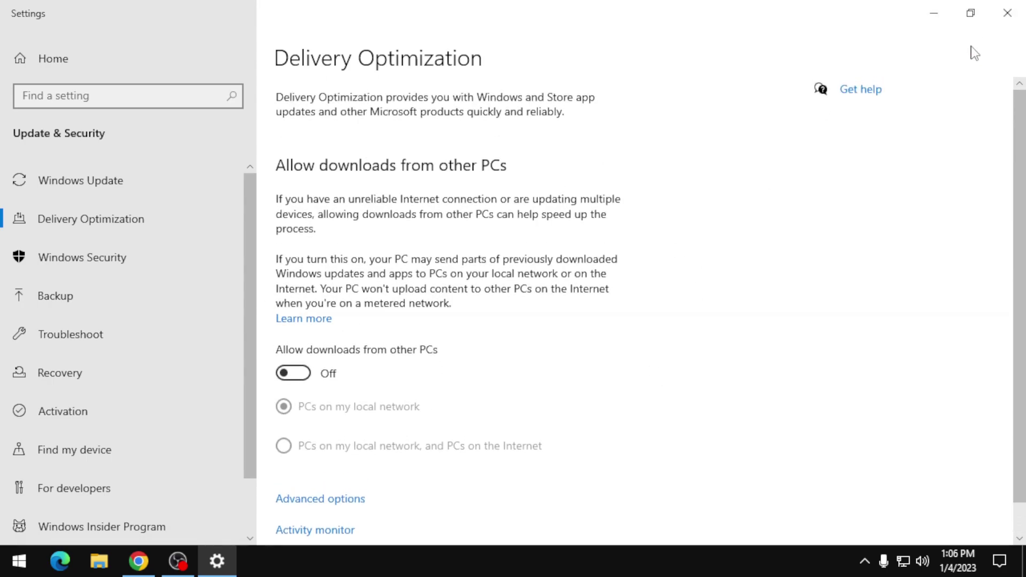
# Search the settings for "NOTI", open Notifications & actions, and review the notification options and sender list.
pyautogui.click(47, 70)
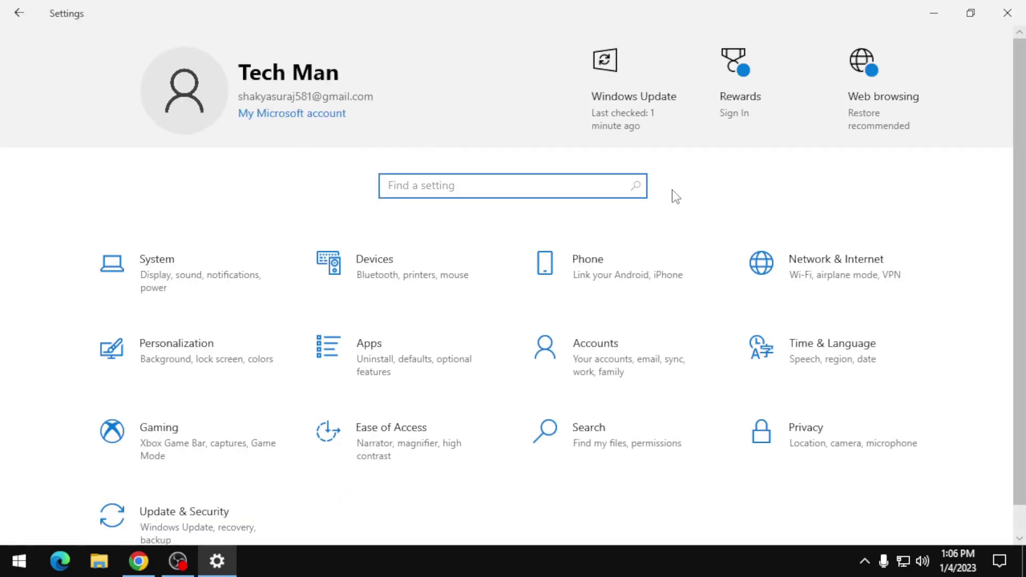
pyautogui.write('NOTI')
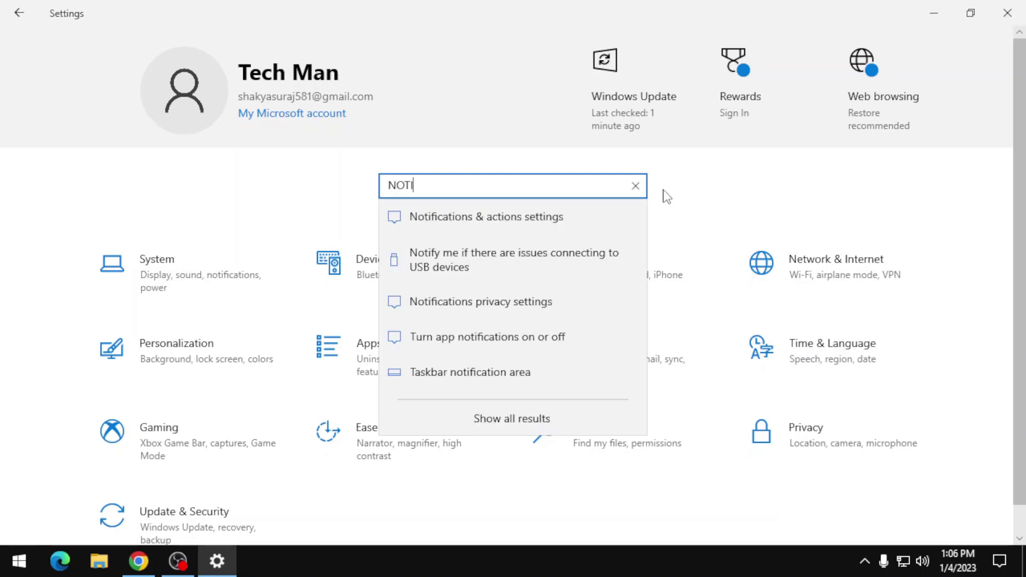
pyautogui.click(547, 218)
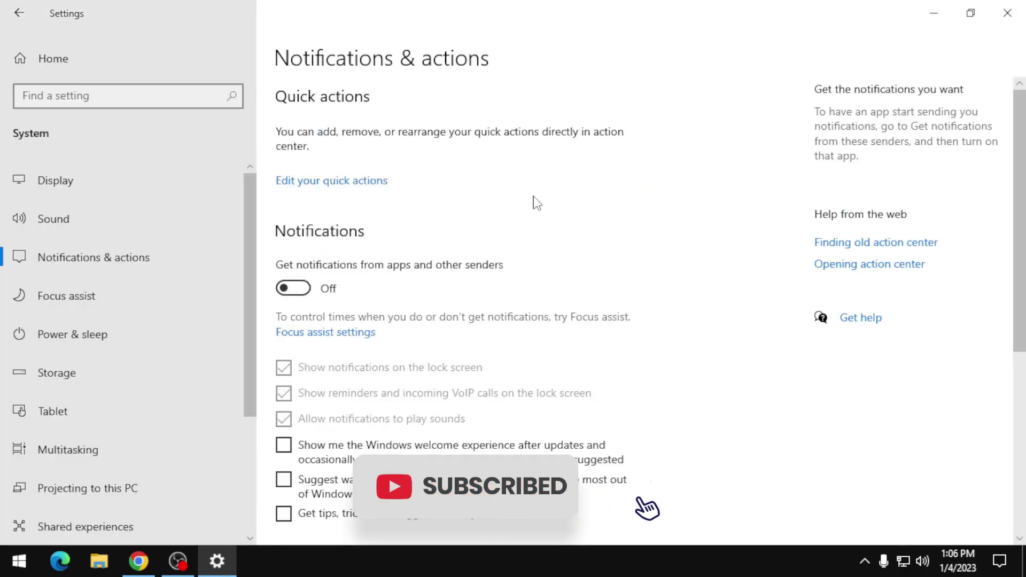
pyautogui.scroll(-3, 537, 203)
pyautogui.scroll(3, 533, 201)
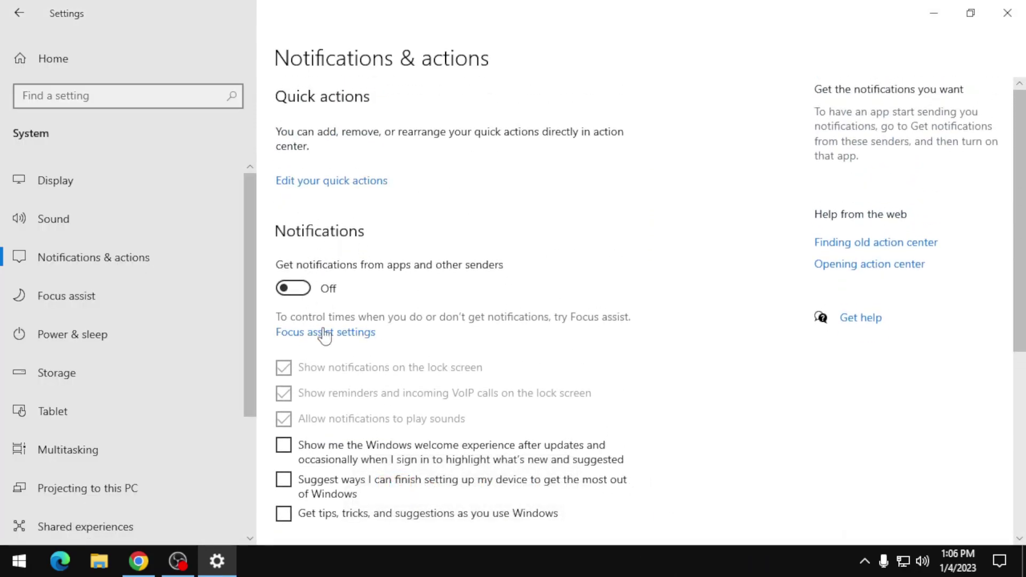
pyautogui.scroll(-6, 389, 298)
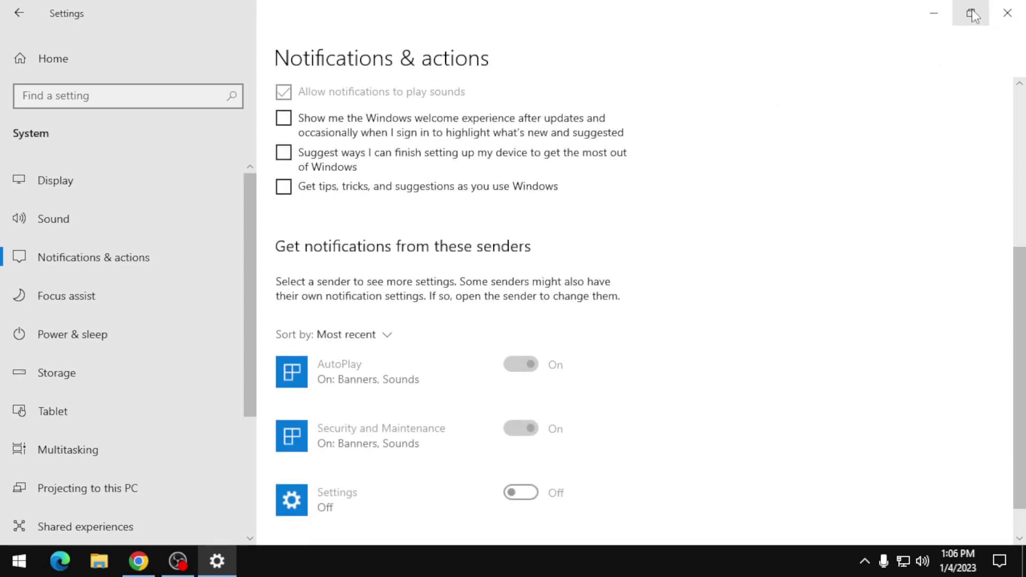
pyautogui.click(1007, 12)
# Refresh the desktop and open Control Panel.
pyautogui.rightClick(353, 175)
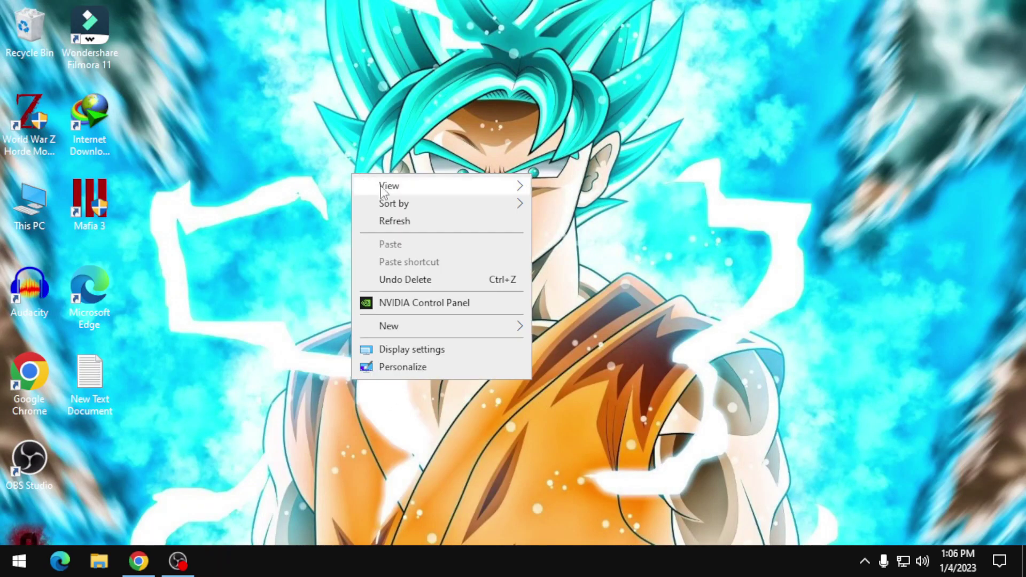
pyautogui.click(402, 224)
pyautogui.press('super')
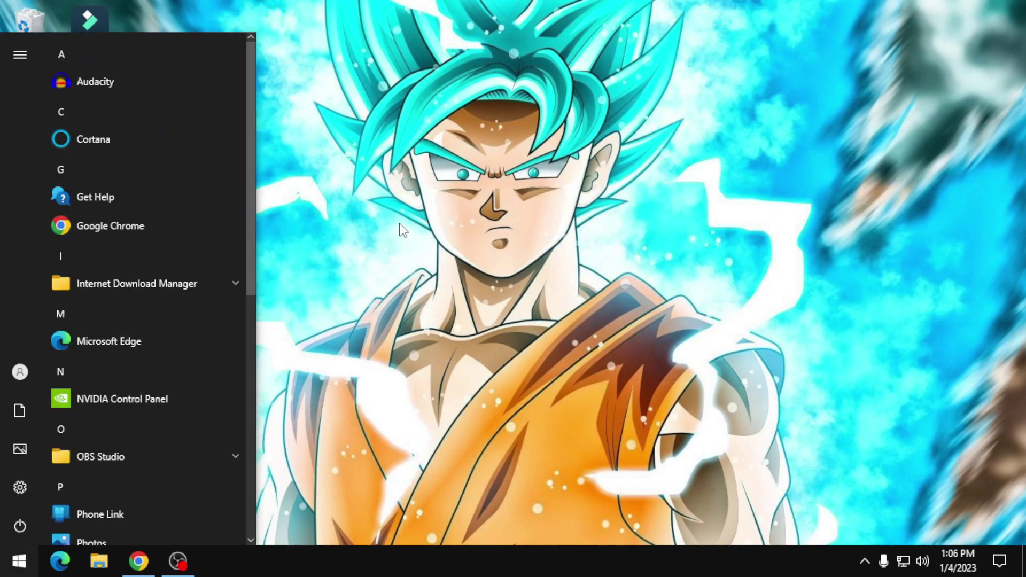
pyautogui.write('control panel')
pyautogui.press('Return')
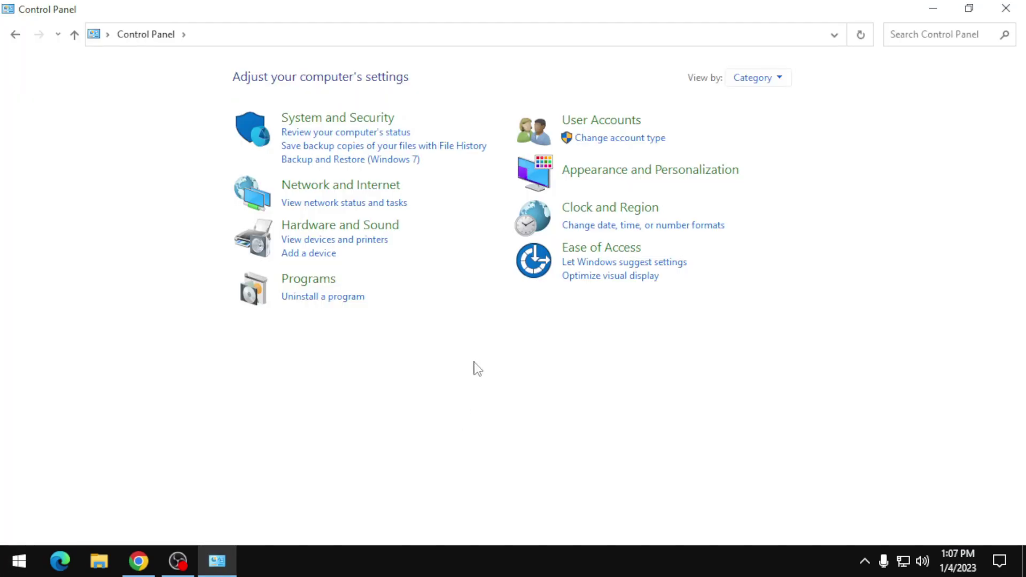
# Open Programs and Features and look through the installed programs for ones worth uninstalling.
pyautogui.click(340, 308)
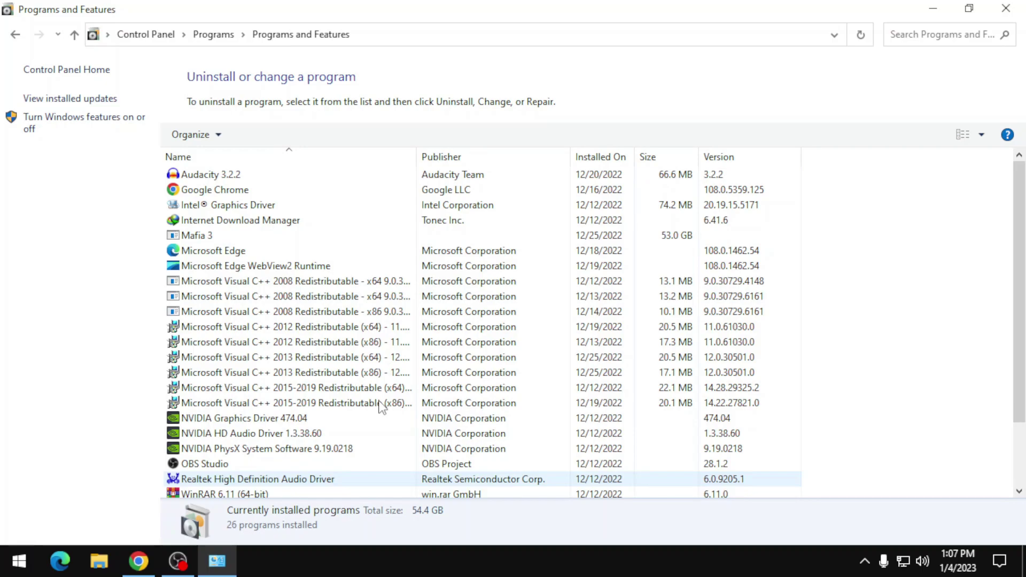
pyautogui.scroll(-2, 275, 374)
pyautogui.scroll(2, 295, 418)
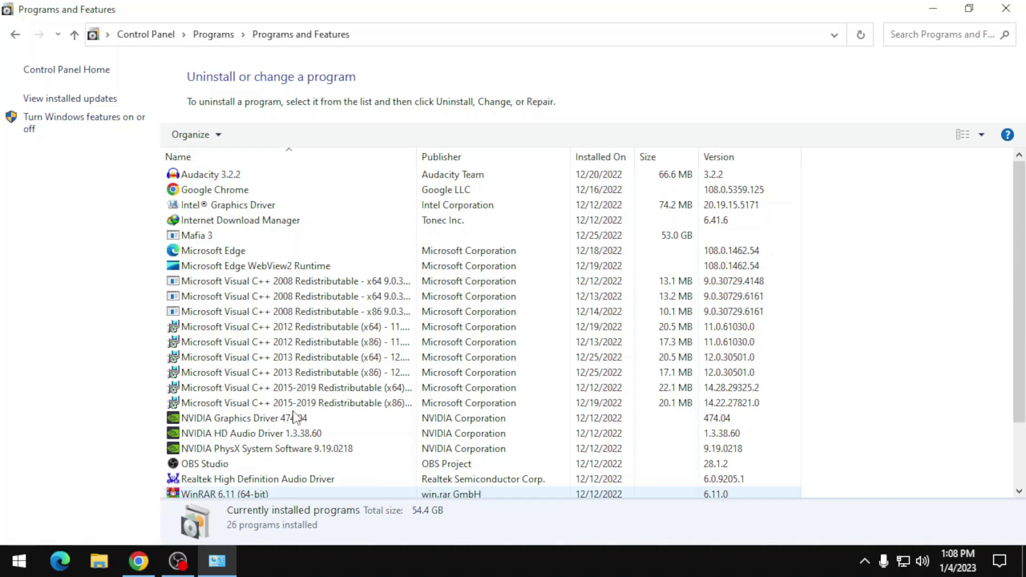
pyautogui.scroll(-2, 299, 412)
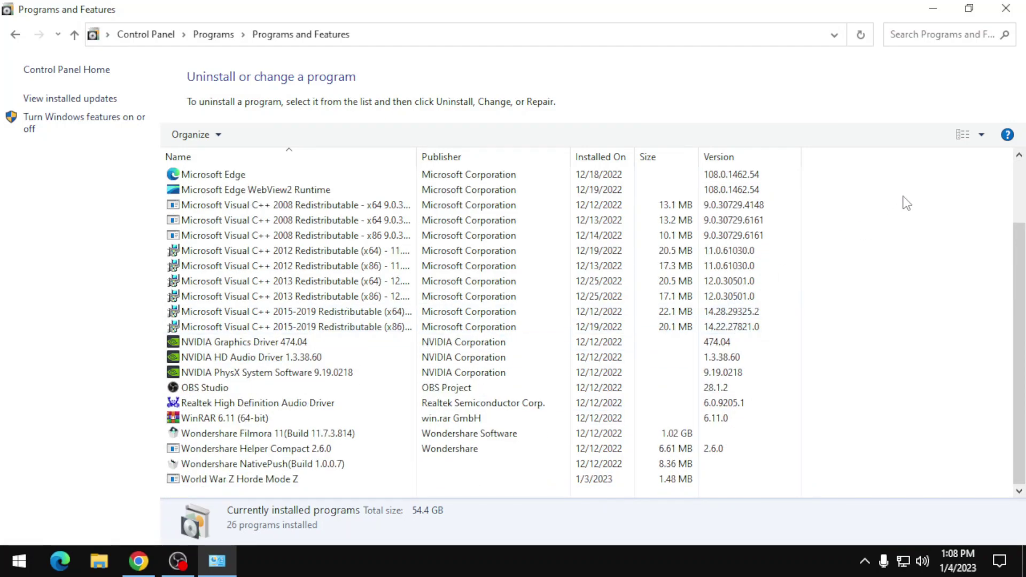
pyautogui.click(1006, 8)
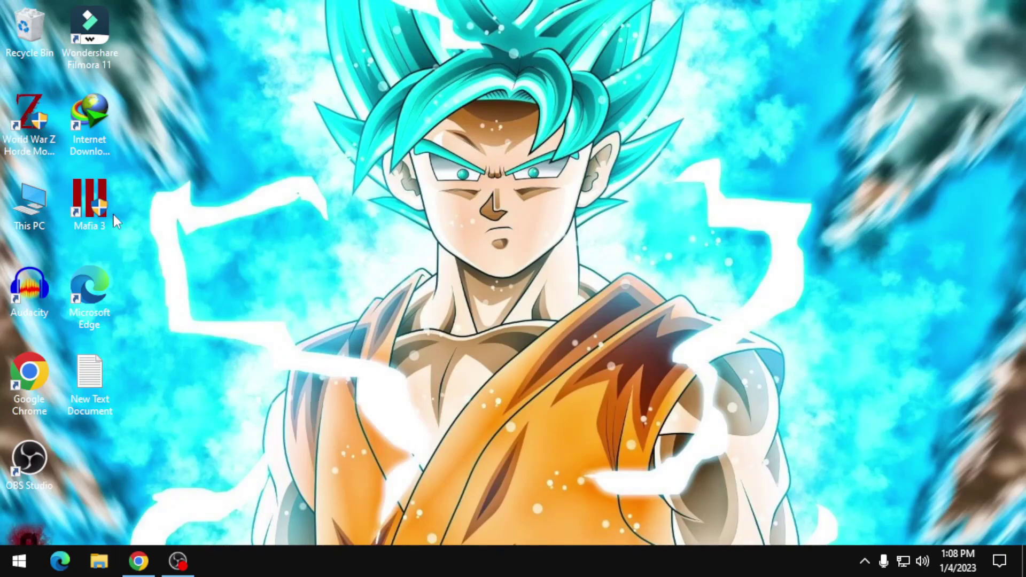
# Open the Performance Options through the system properties of This PC and its advanced system settings.
pyautogui.doubleClick(52, 213)
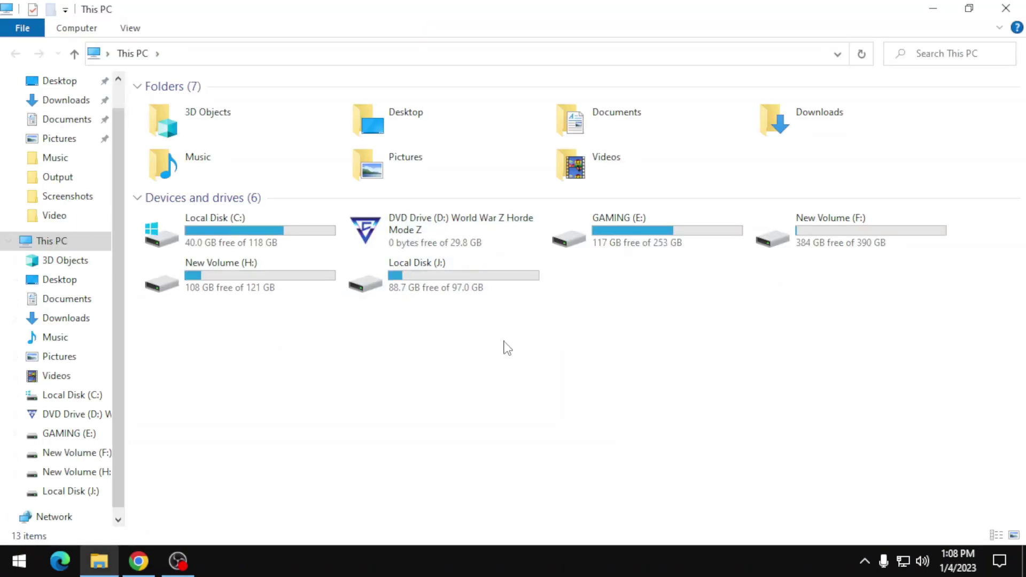
pyautogui.rightClick(488, 371)
pyautogui.click(576, 361)
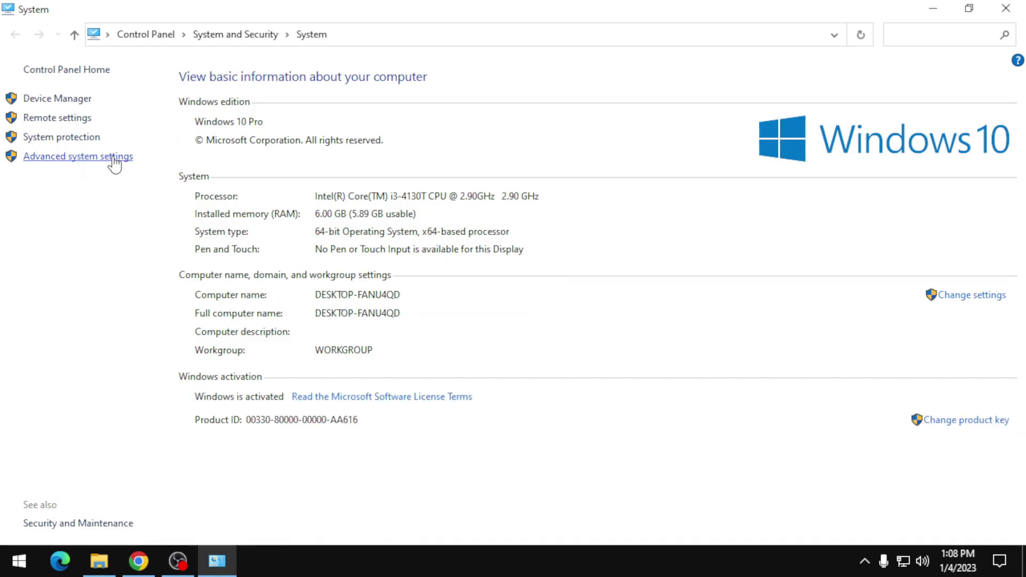
pyautogui.click(115, 157)
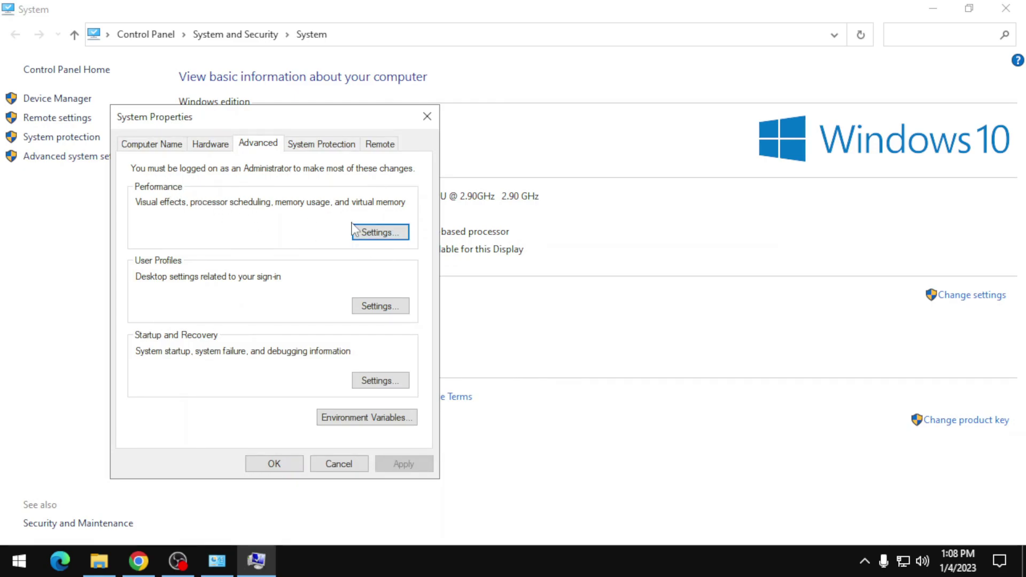
pyautogui.click(366, 231)
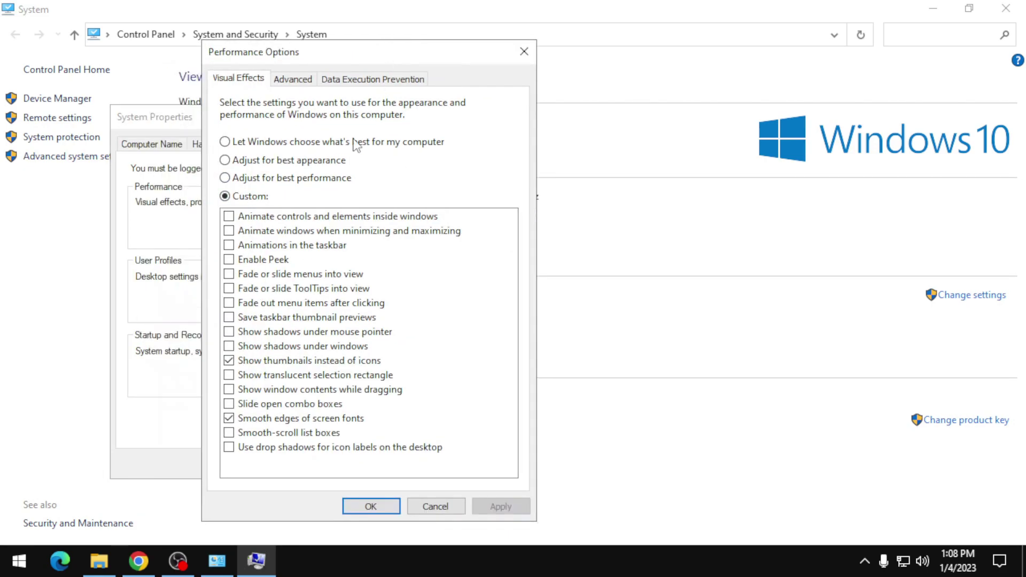
# Adjust visual effects for best performance, keeping only "Smooth edges of screen fonts" and "Show thumbnails instead of icons" enabled, and apply.
pyautogui.click(301, 179)
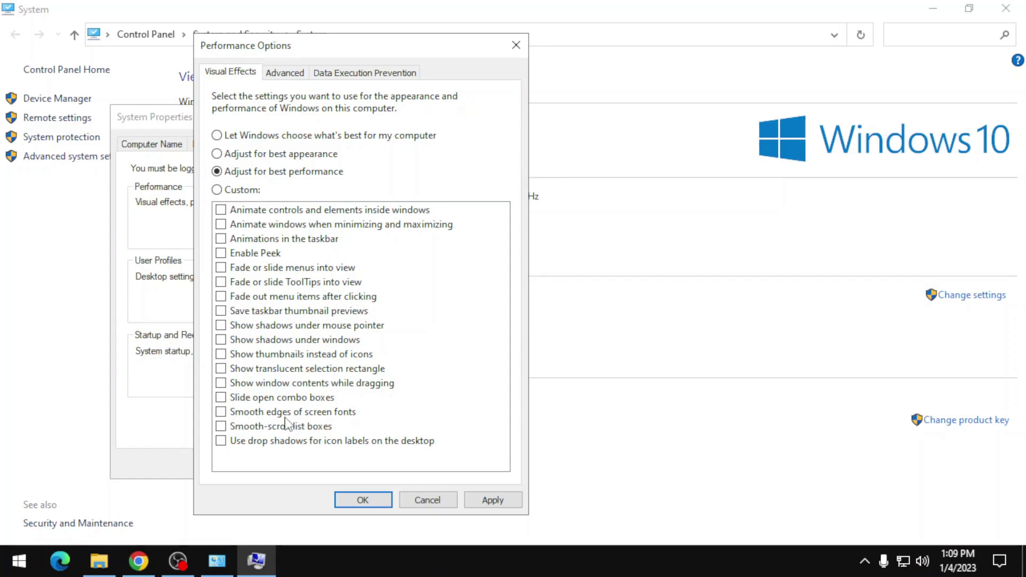
pyautogui.click(221, 412)
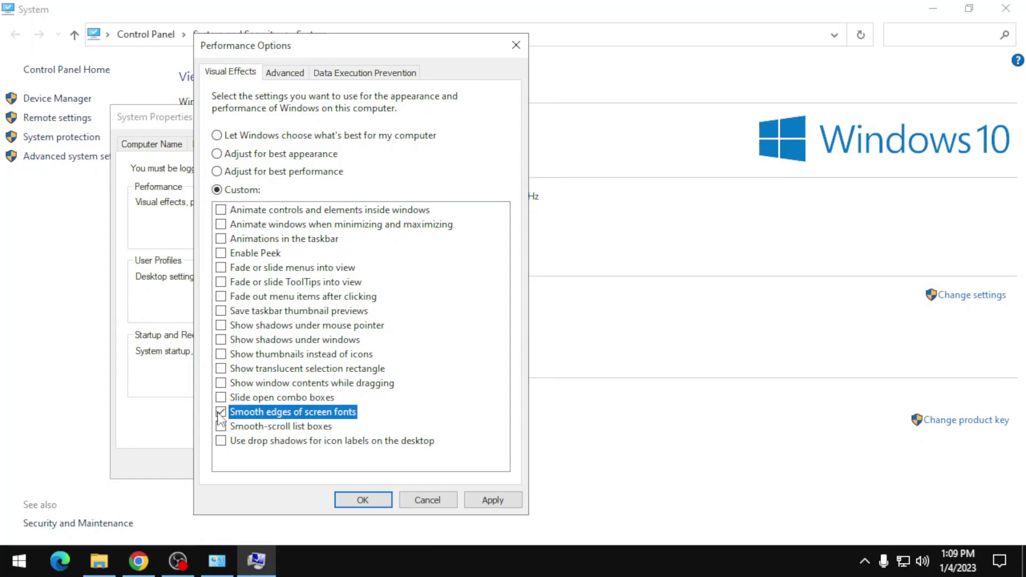
pyautogui.click(222, 354)
pyautogui.click(221, 354)
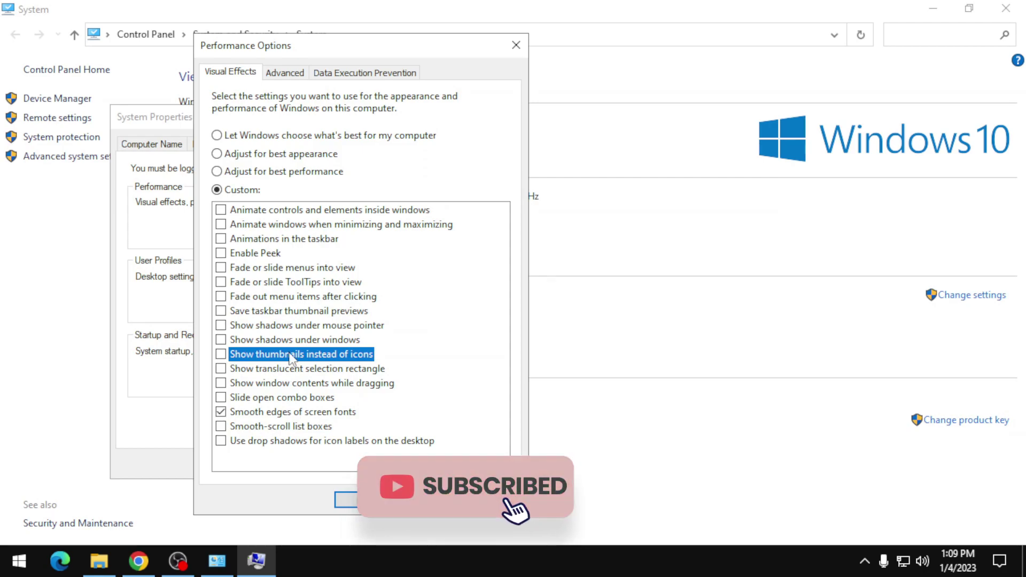
pyautogui.click(221, 355)
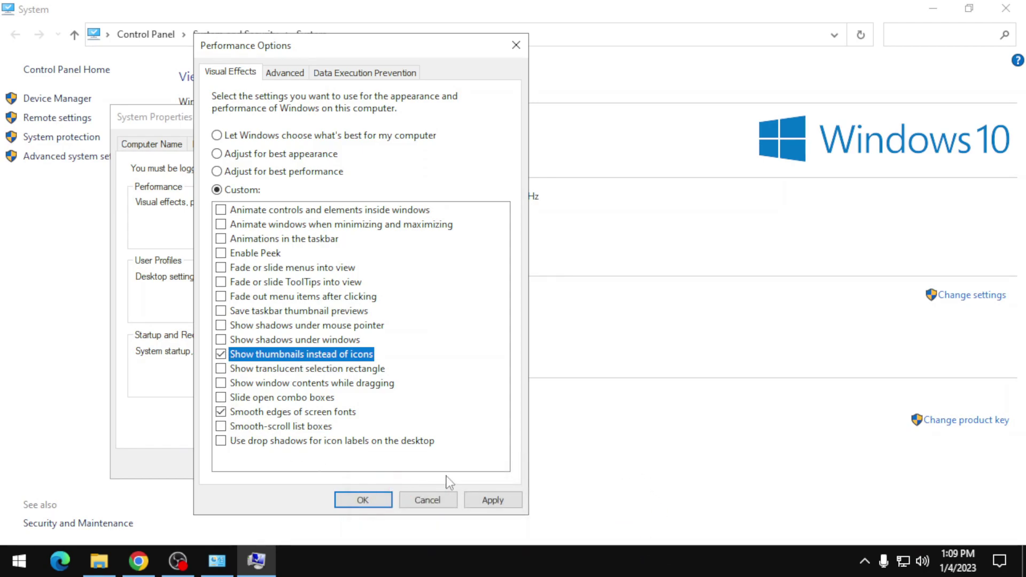
pyautogui.click(490, 500)
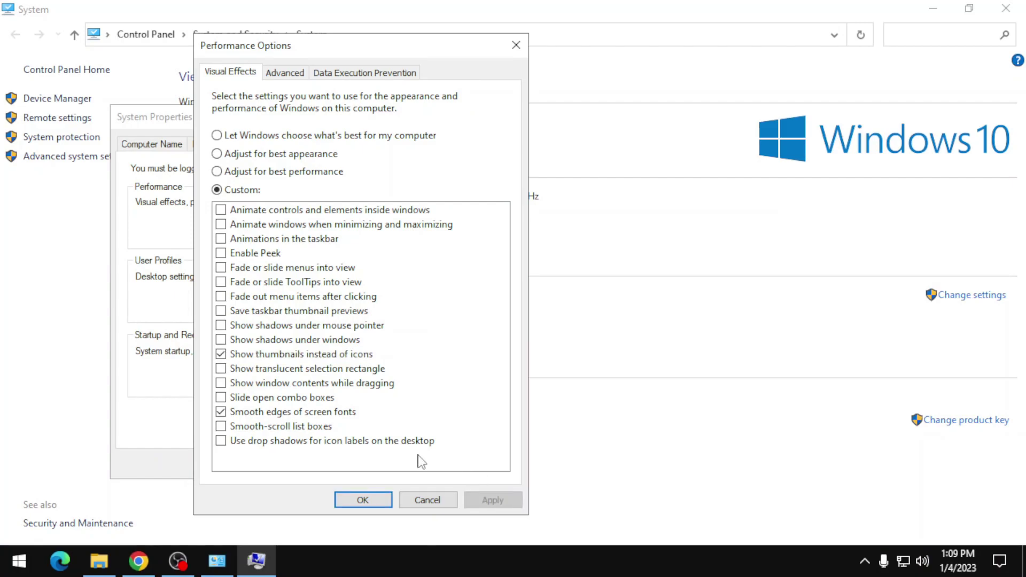
pyautogui.click(365, 500)
pyautogui.click(270, 472)
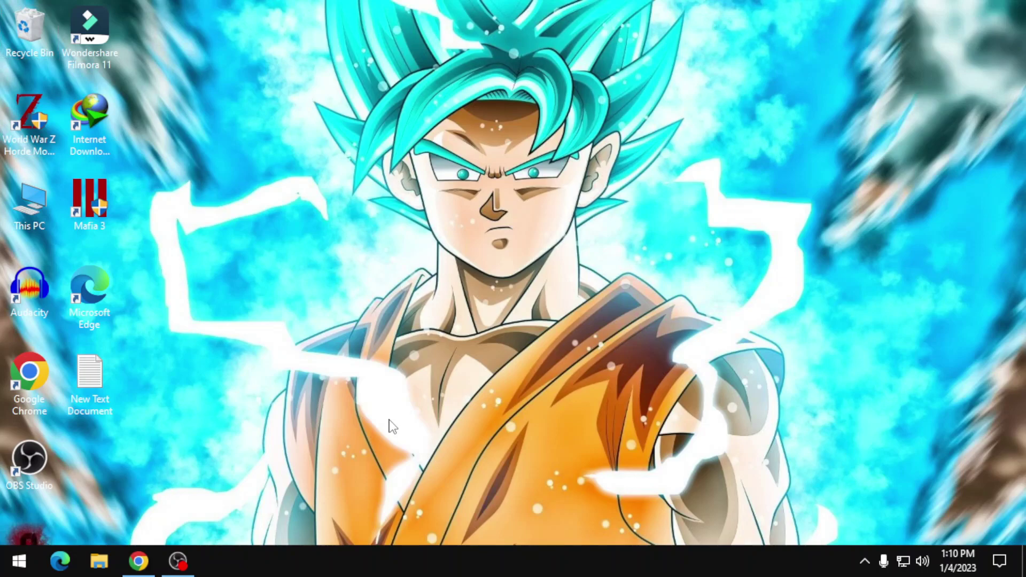
# Search Windows for "POWER", open Power & sleep settings, and bring up the Power Options plan list.
pyautogui.press('super')
pyautogui.write('POWER')
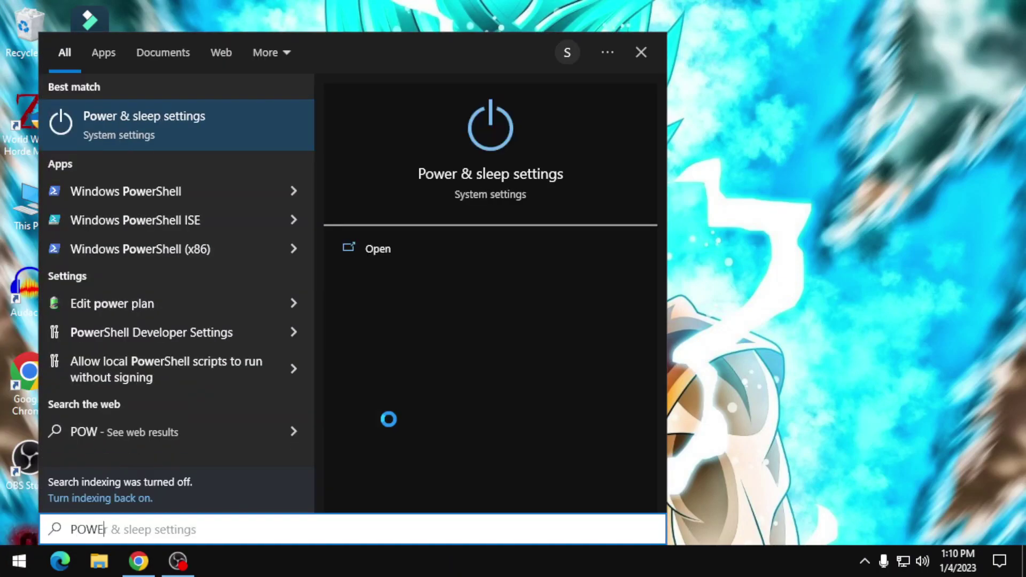
pyautogui.click(287, 137)
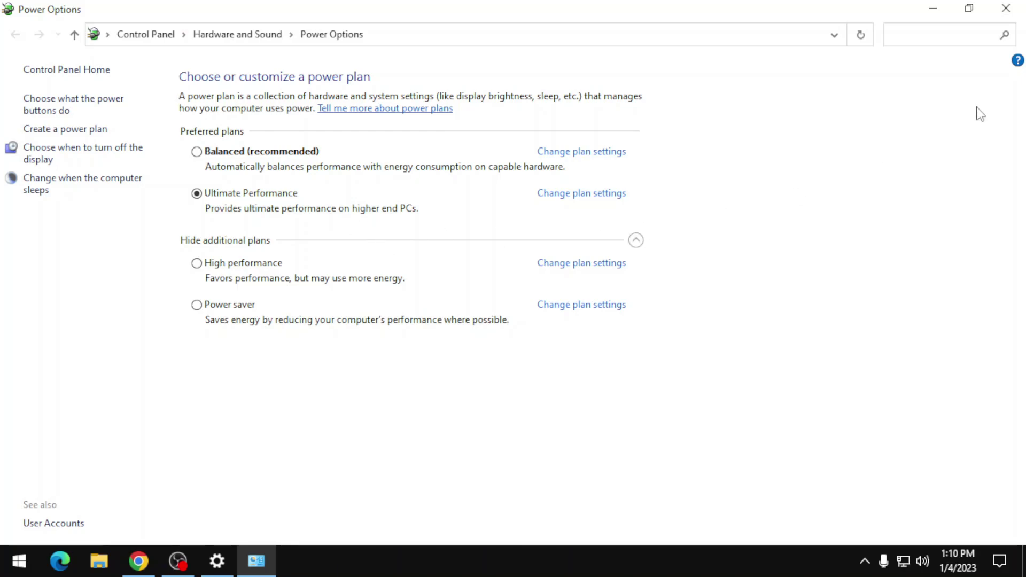
# Minimize the Power Options window, search Windows for "CMD" and run Command Prompt as administrator.
pyautogui.click(928, 16)
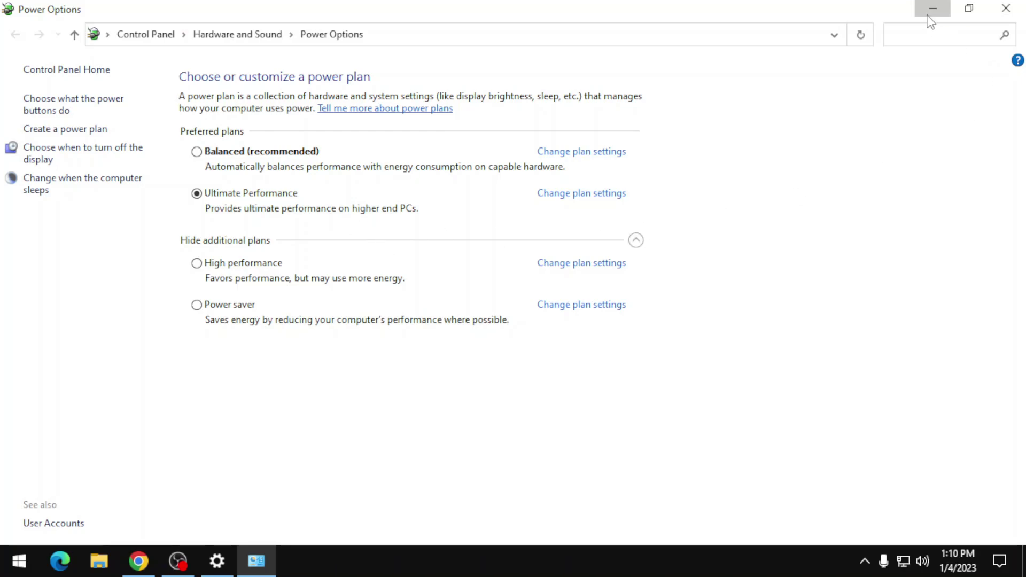
pyautogui.press('super')
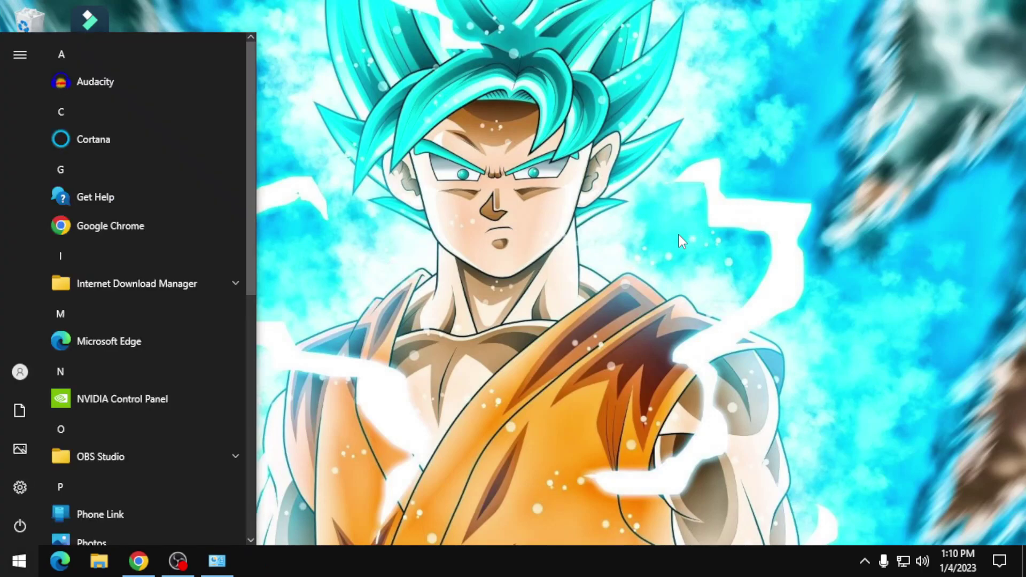
pyautogui.write('CMD')
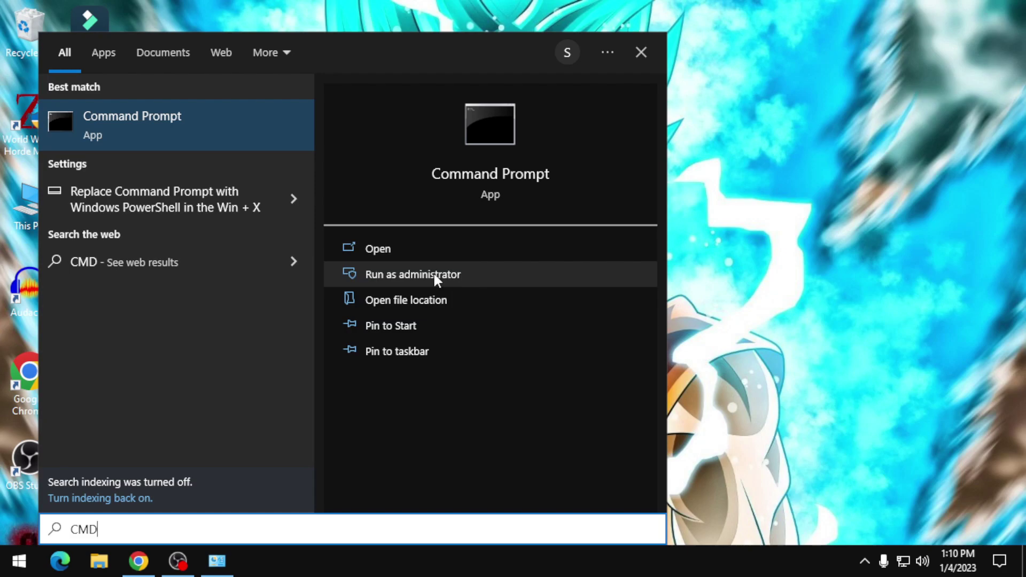
pyautogui.click(482, 275)
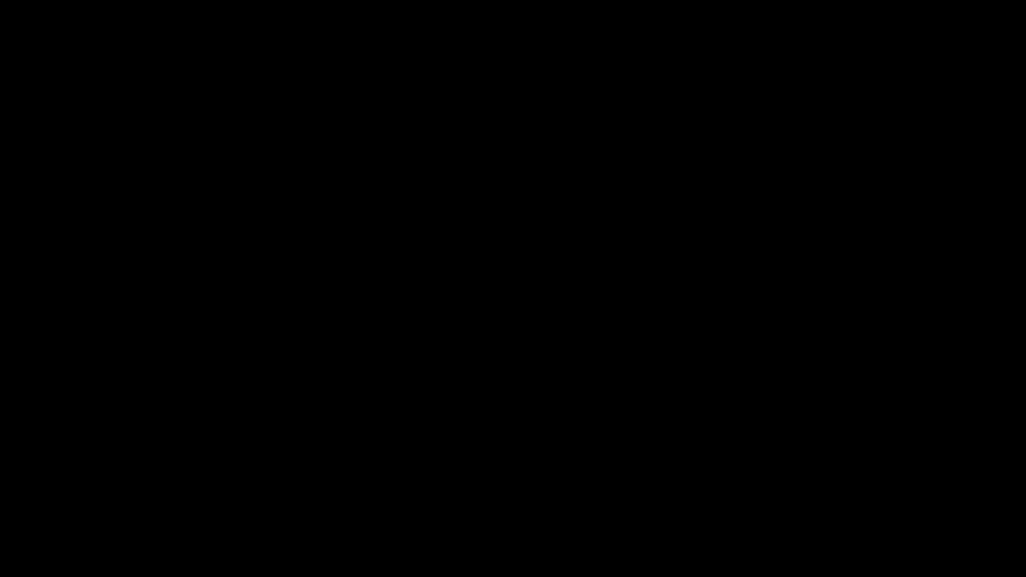
pyautogui.click(437, 241)
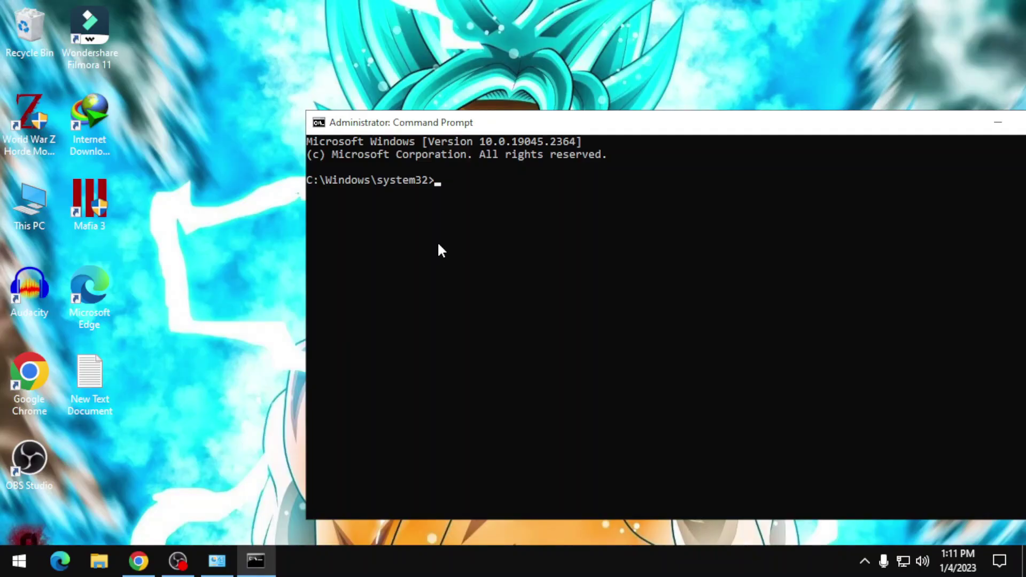
# Copy the whole powercfg -duplicatescheme command line from the desktop's New Text Document, then minimize the document.
pyautogui.doubleClick(98, 370)
pyautogui.doubleClick(335, 198)
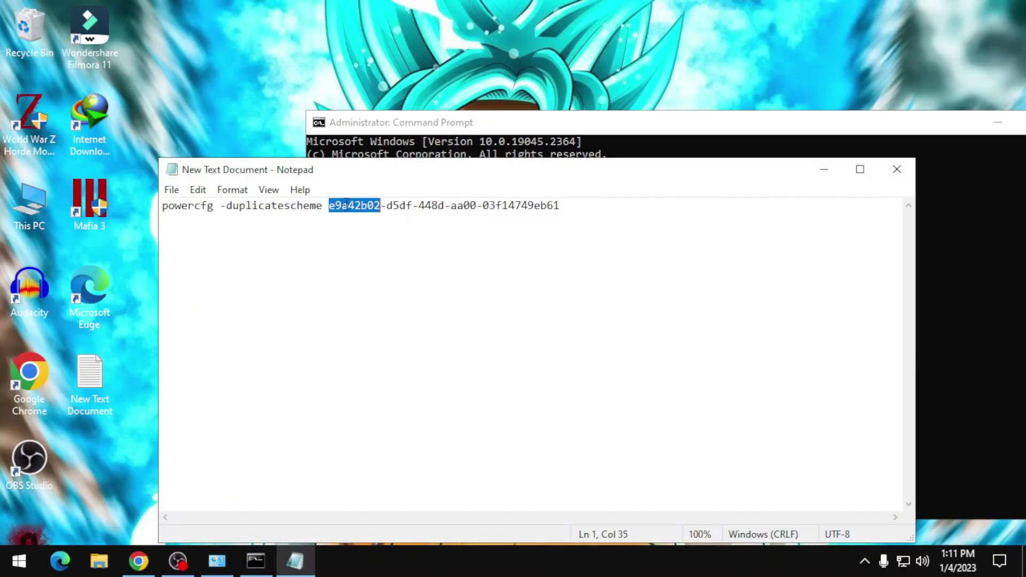
pyautogui.moveTo(584, 203); pyautogui.dragTo(197, 210)
pyautogui.rightClick(197, 210)
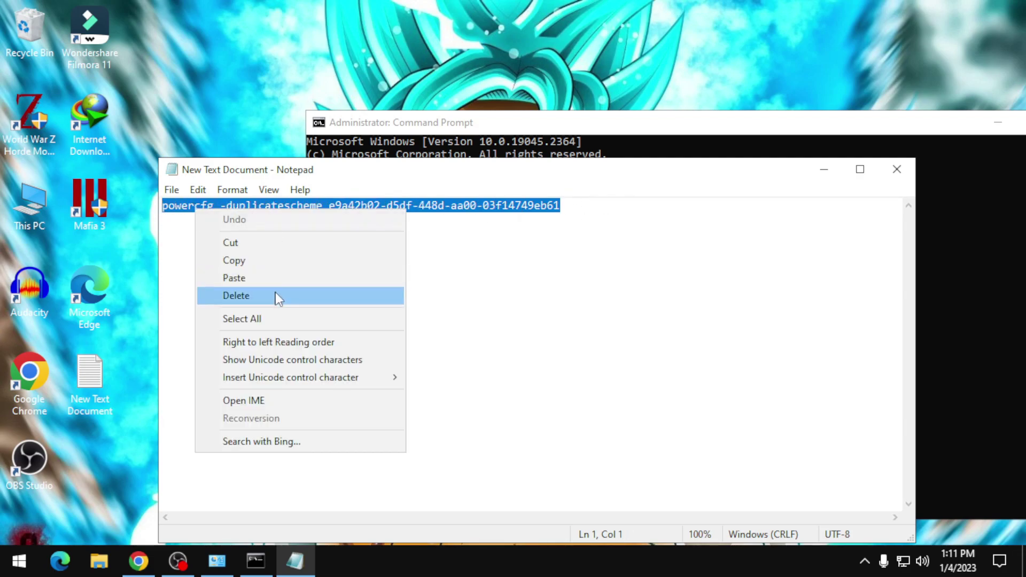
pyautogui.click(252, 258)
pyautogui.click(834, 176)
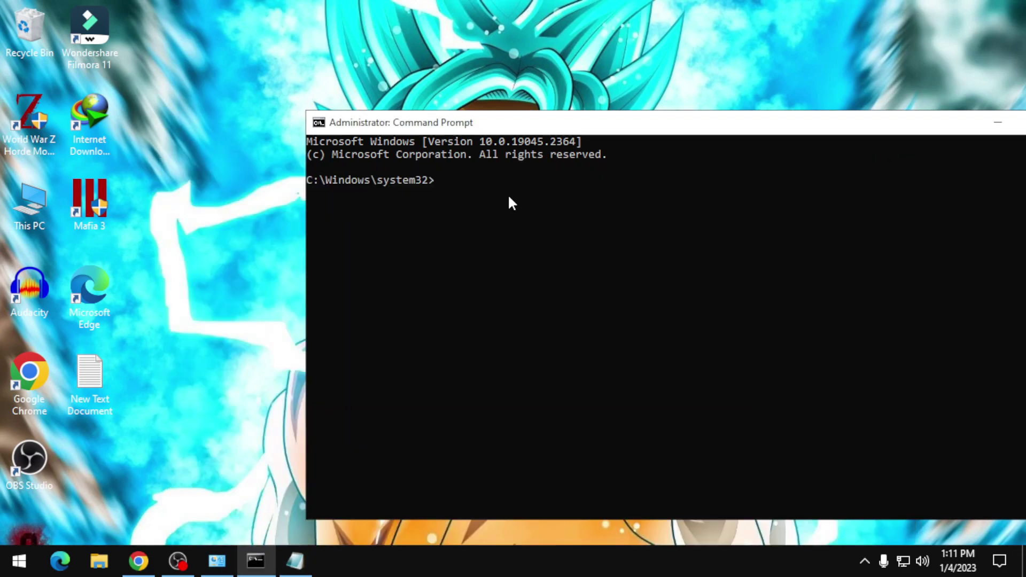
# Run "powercfg -duplicatescheme e9a42b02-d5df-448d-aa00-03f14749eb61" in Command Prompt, close it, and check the plan list in Power Options before closing that too.
pyautogui.rightClick(487, 199)
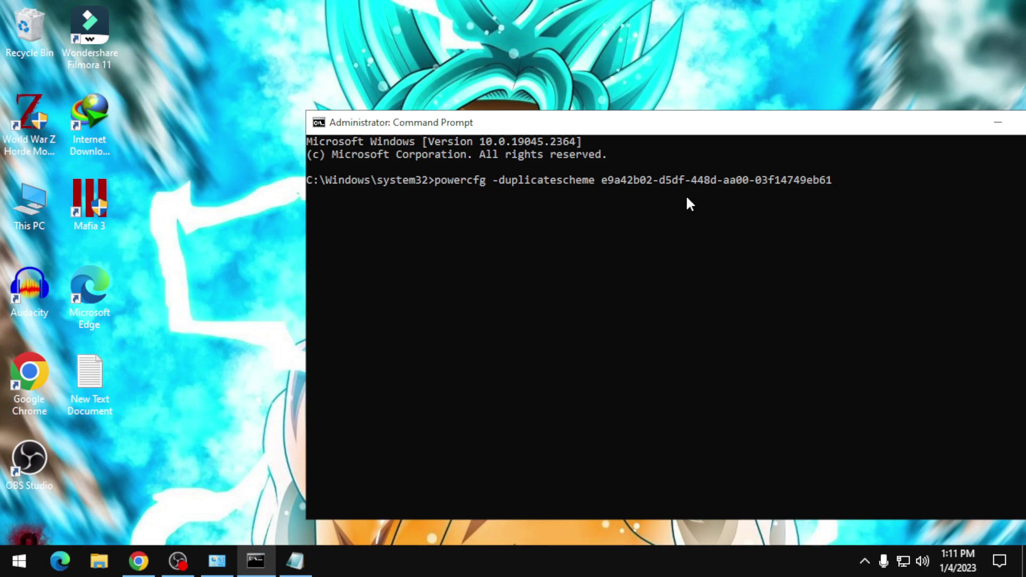
pyautogui.press('Return')
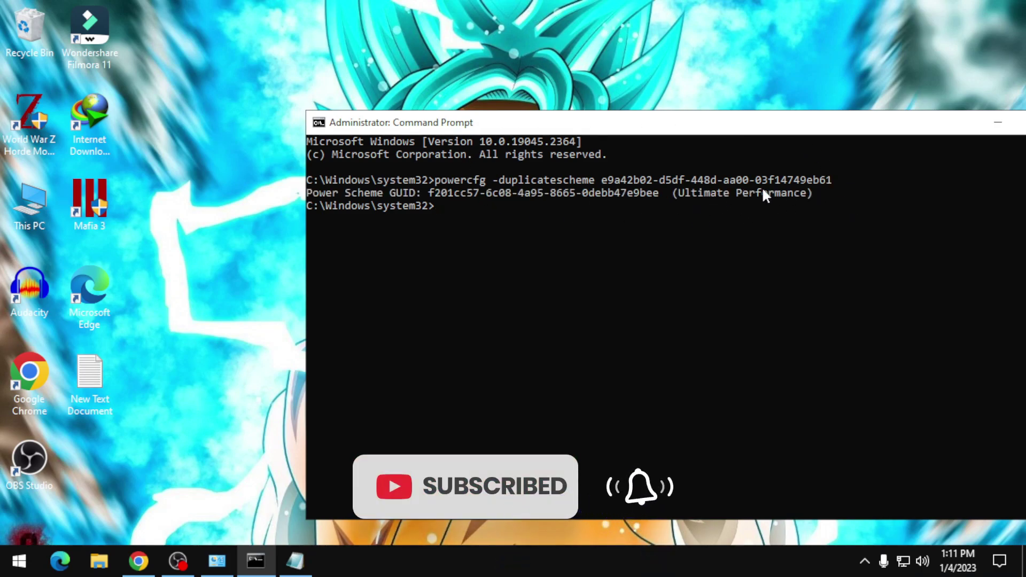
pyautogui.hotkey('alt', 'F4')
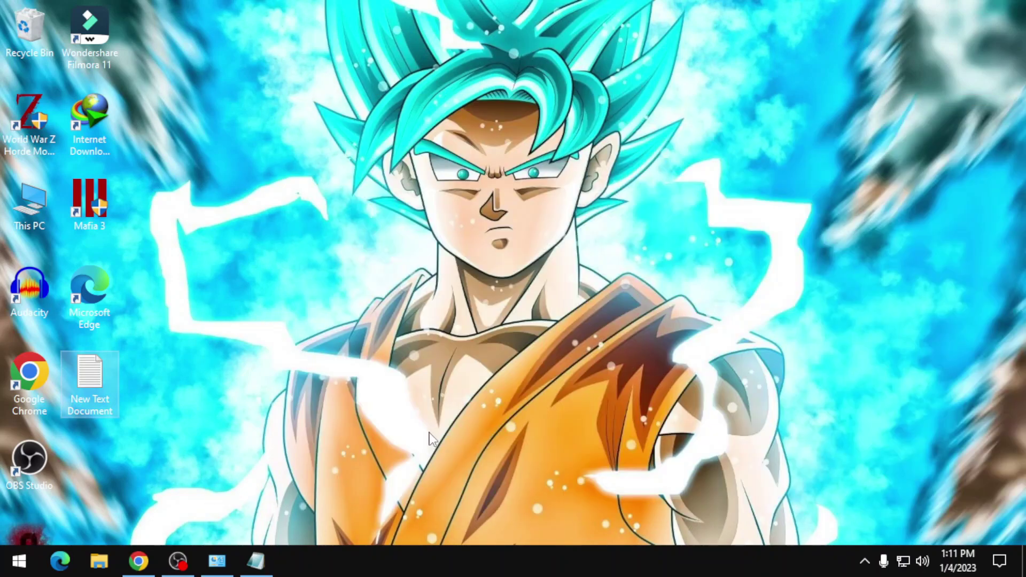
pyautogui.click(223, 559)
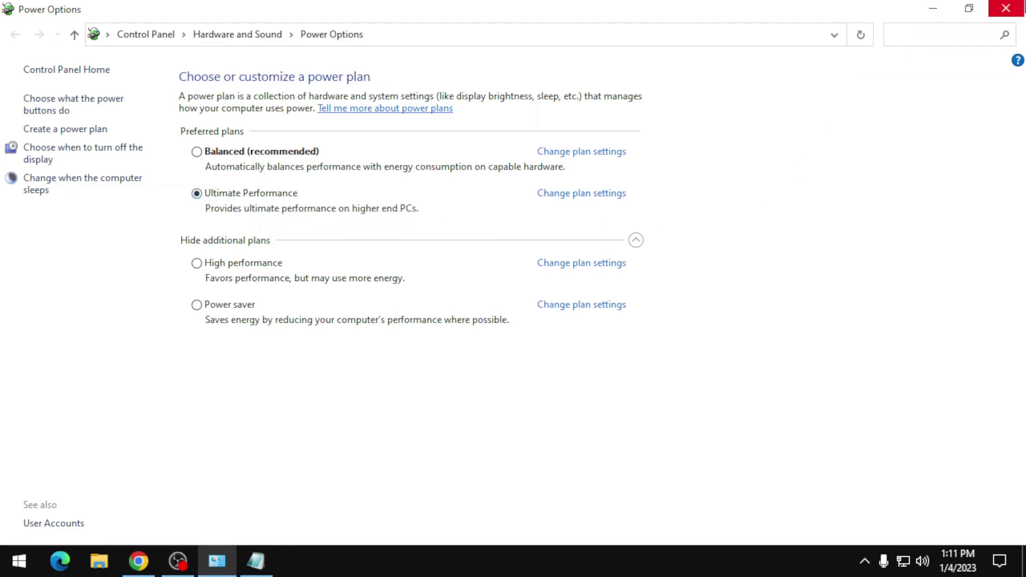
pyautogui.click(1005, 8)
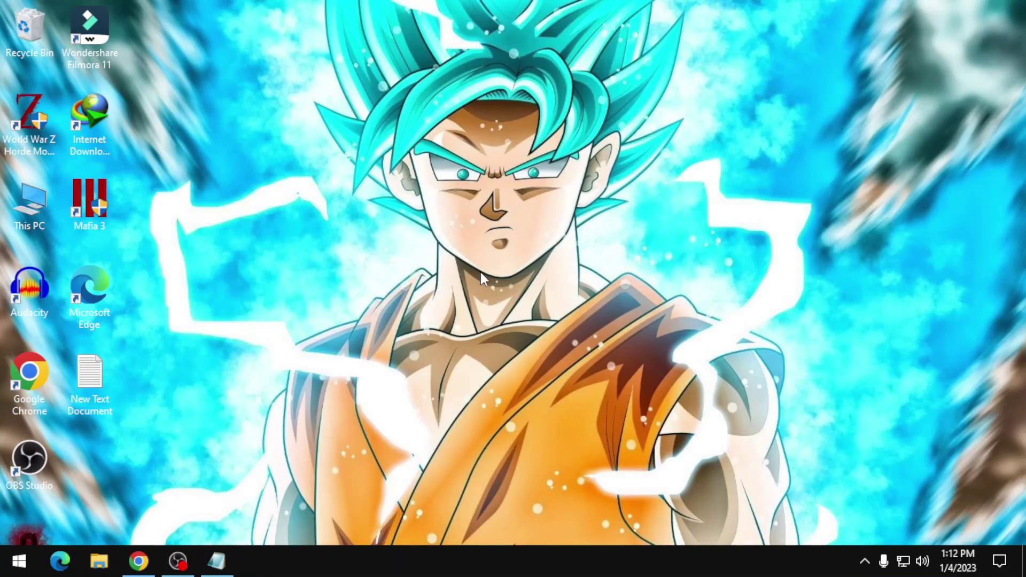
# Open Task Manager, review the startup apps with their status and startup impact, and close it.
pyautogui.rightClick(523, 551)
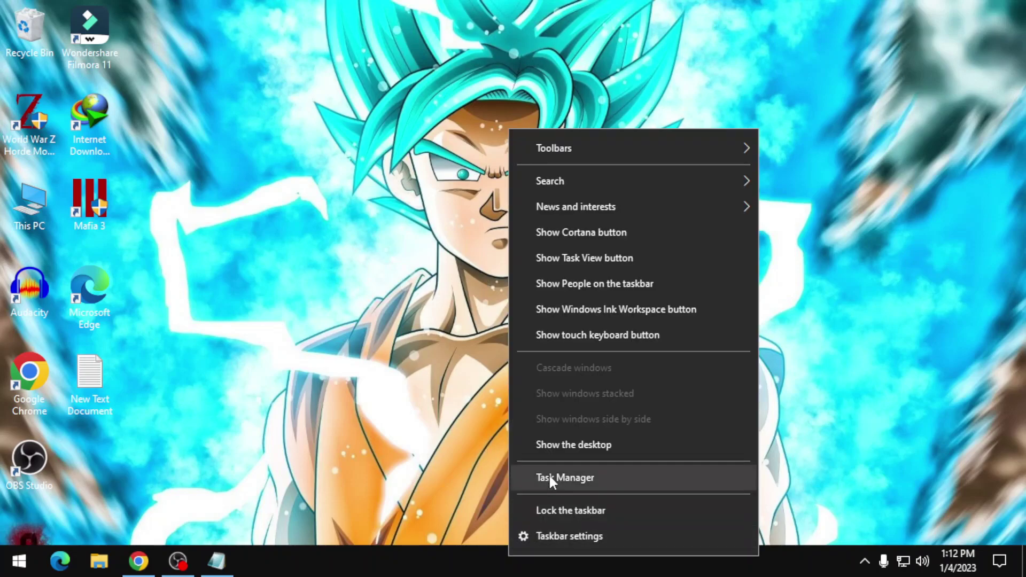
pyautogui.click(608, 480)
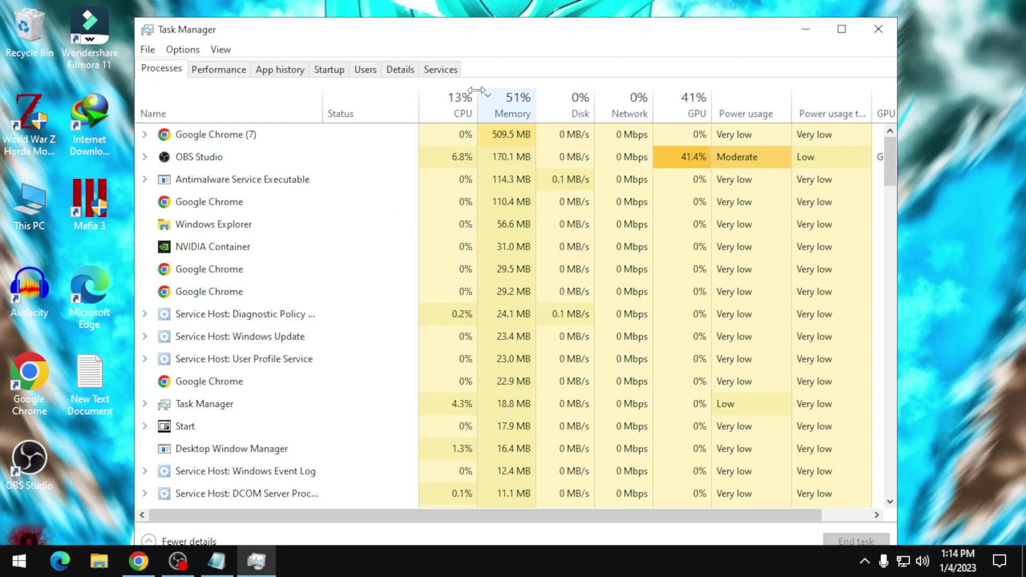
pyautogui.click(329, 70)
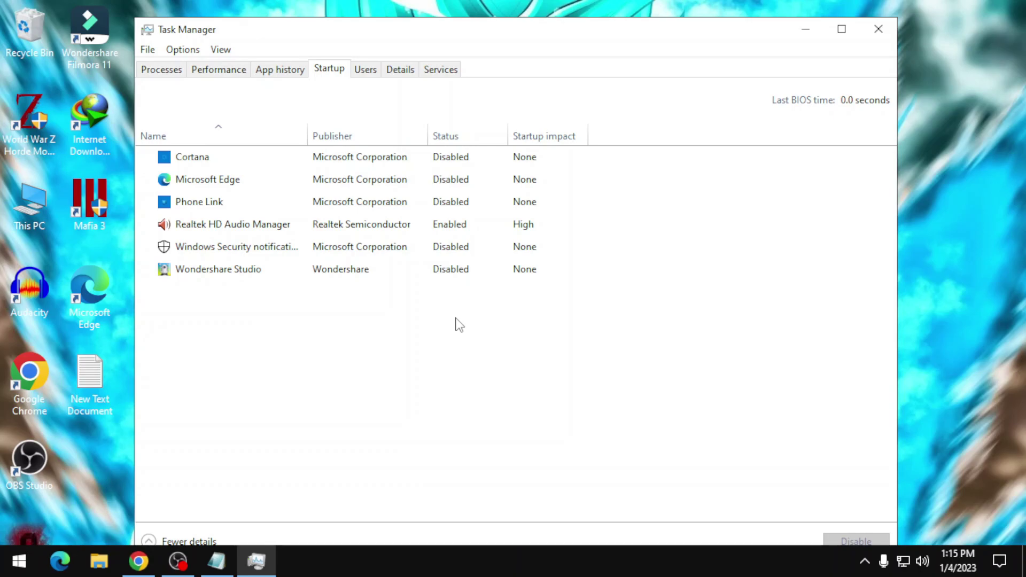
pyautogui.click(880, 33)
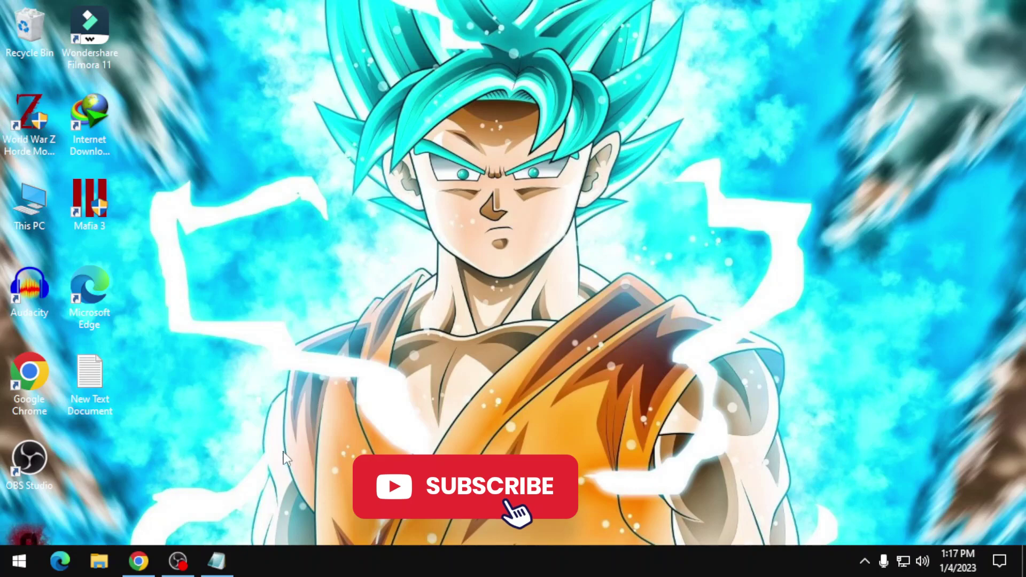
# Switch to Chrome and look through Microsoft's Windows 10 download page for the update and installation media options.
pyautogui.click(137, 561)
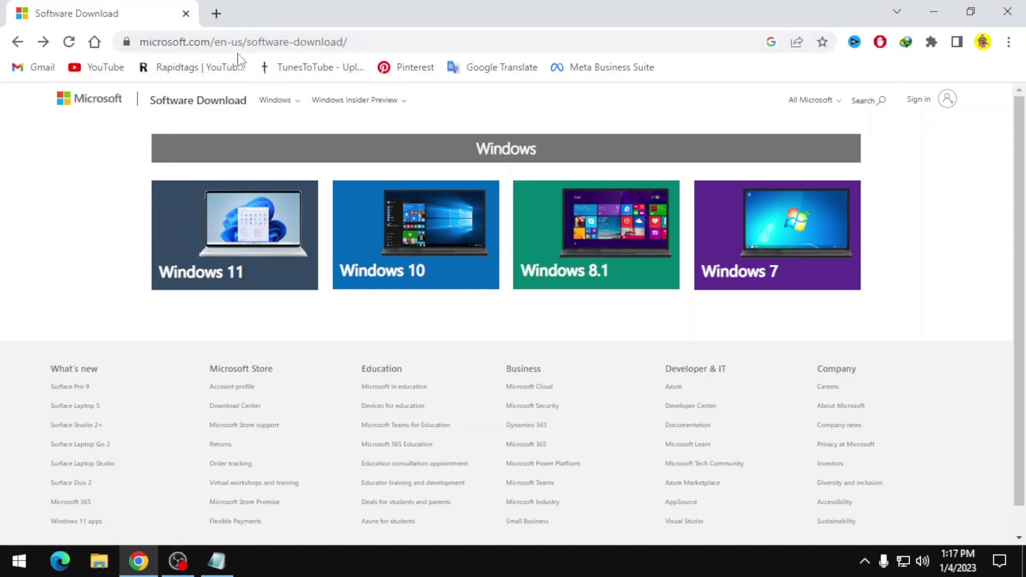
pyautogui.click(429, 261)
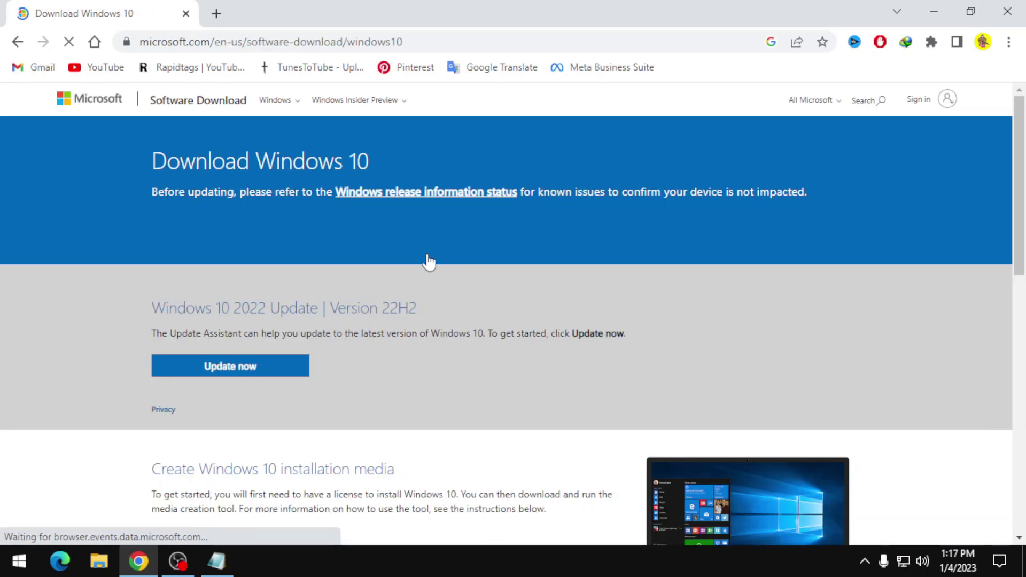
pyautogui.scroll(-5, 429, 262)
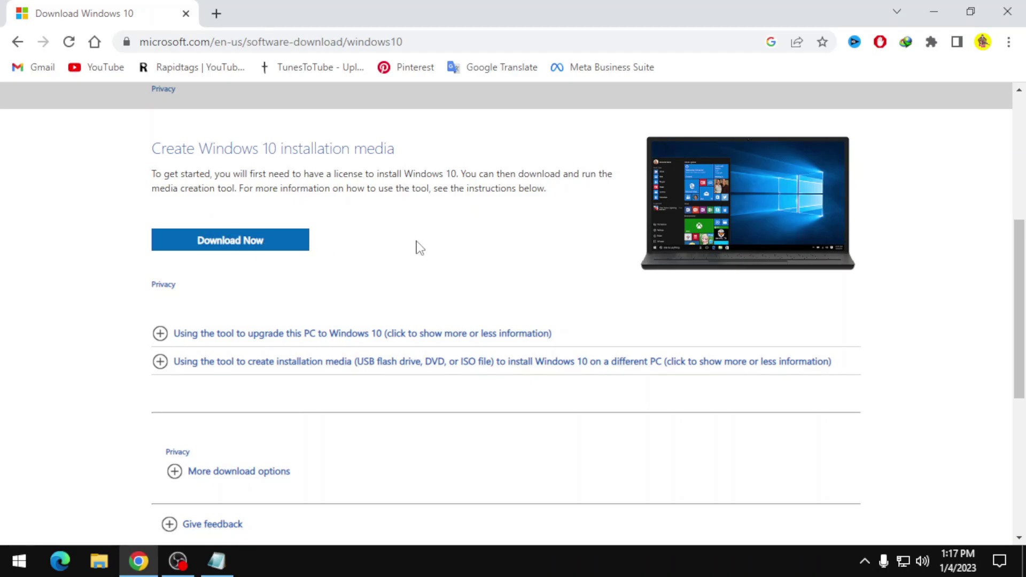
pyautogui.scroll(5, 417, 243)
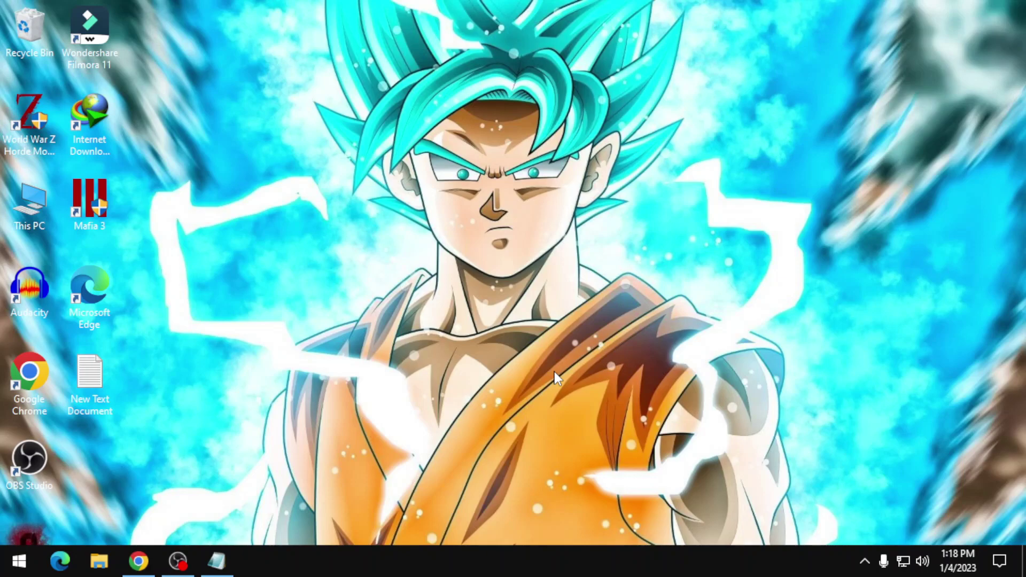
# Check running processes in Task Manager, sort them by memory use in ascending order, and close it.
pyautogui.hotkey('ctrl', 'shift', 'Escape')
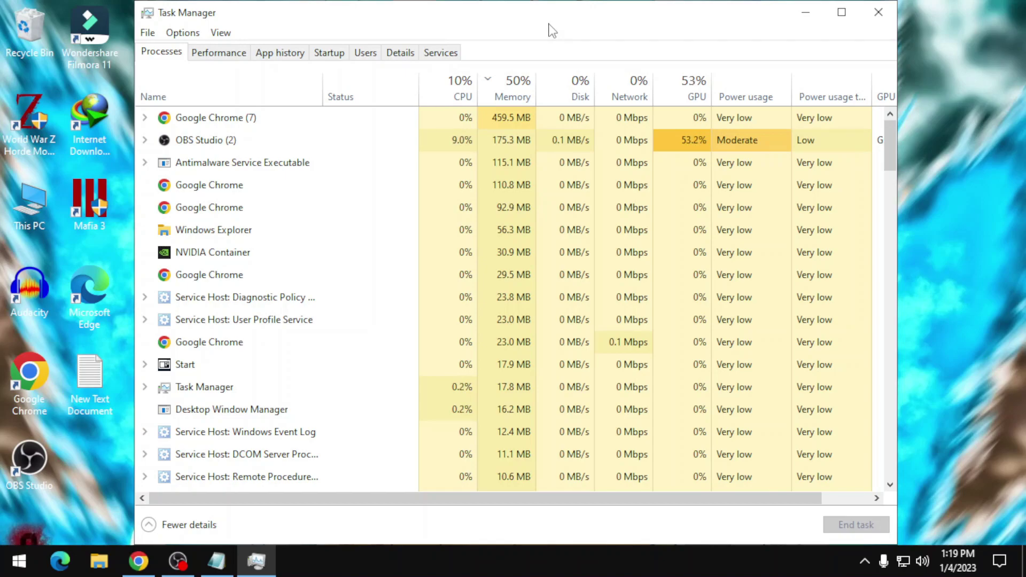
pyautogui.click(506, 92)
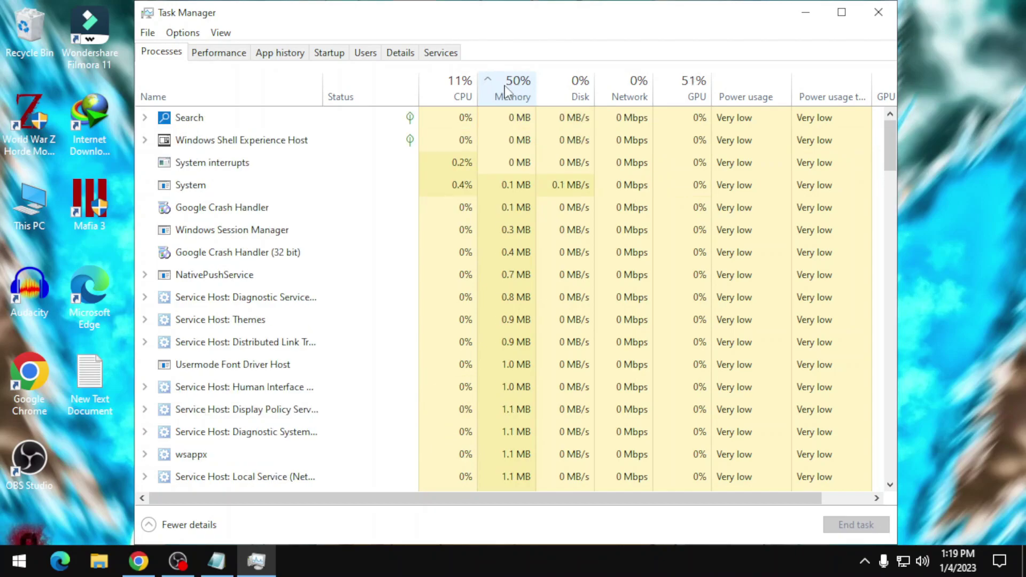
pyautogui.hotkey('alt', 'F4')
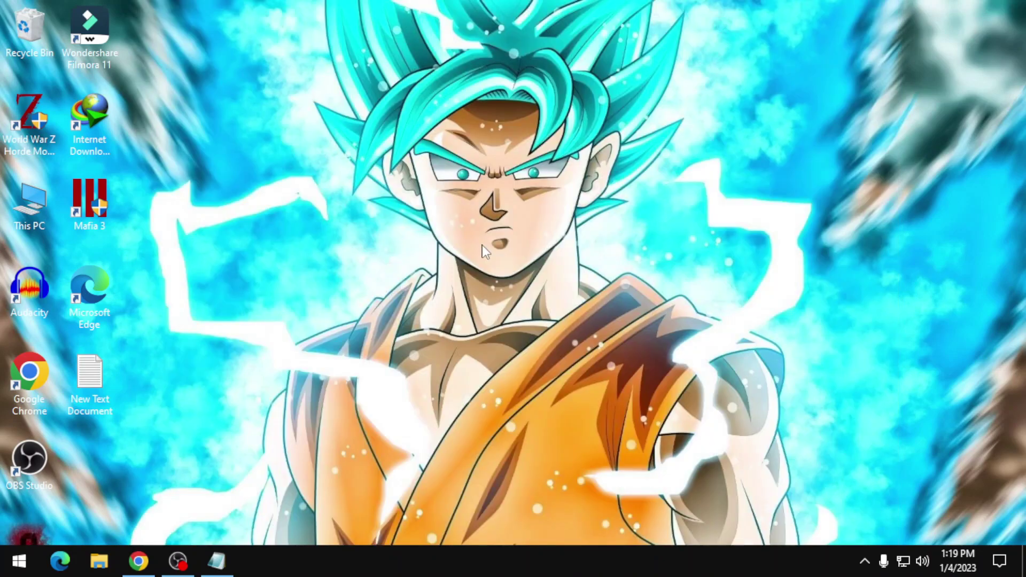